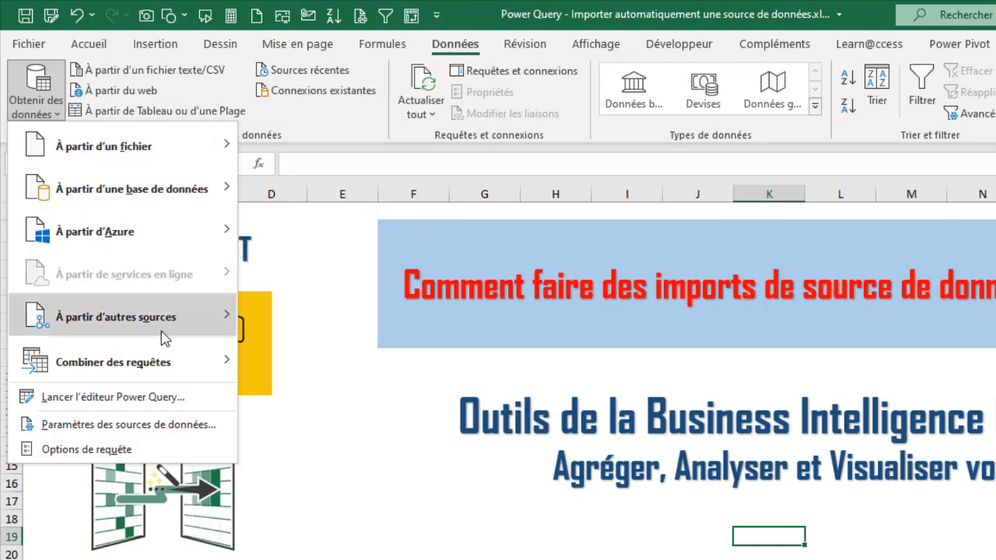
mouse_move(161, 330)
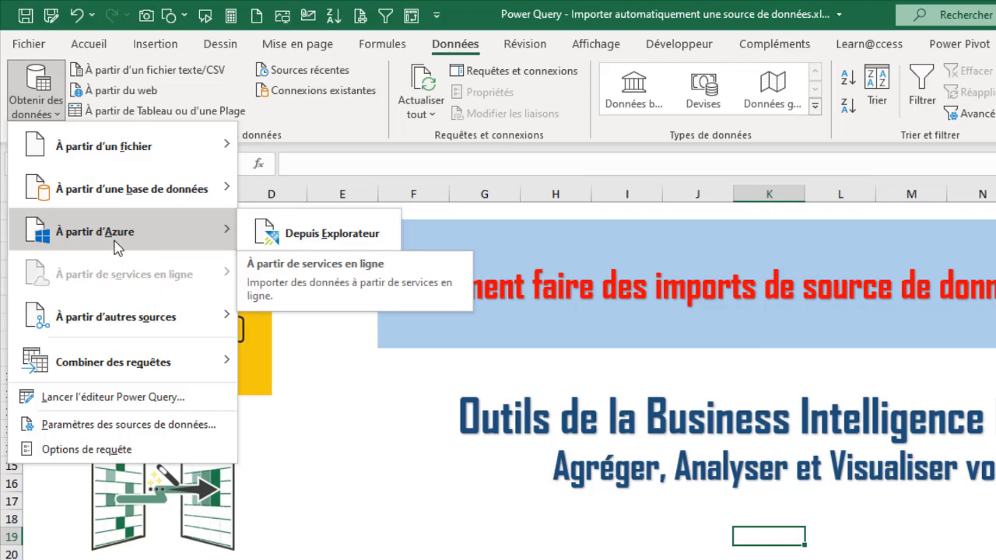
click(391, 512)
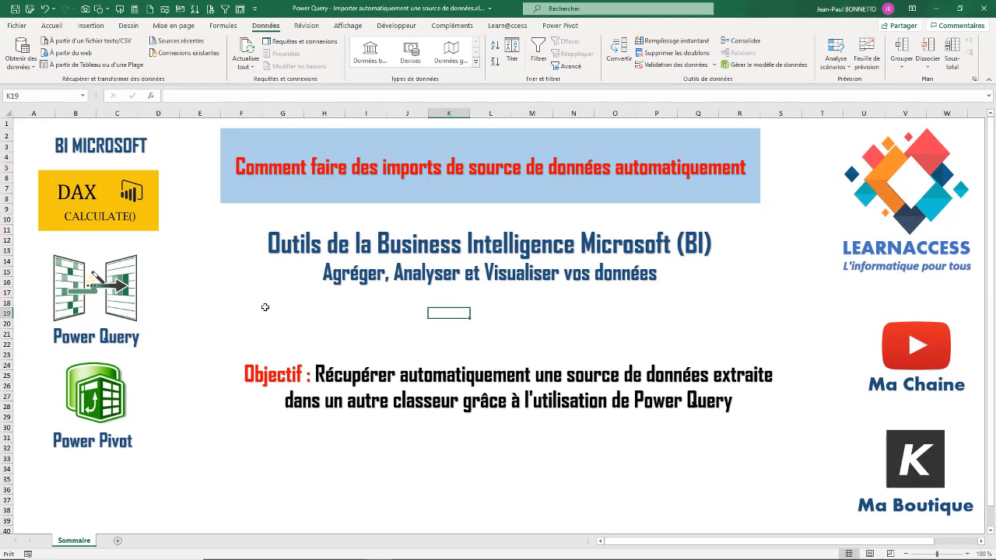
Switch to the desktop and open the Extraction workbook stored there
key(super+d)
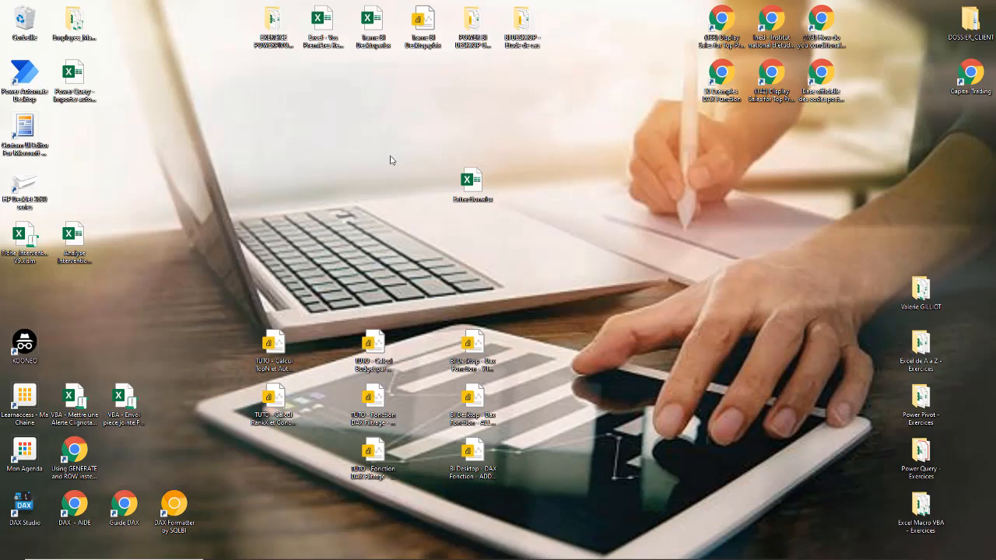
click(472, 182)
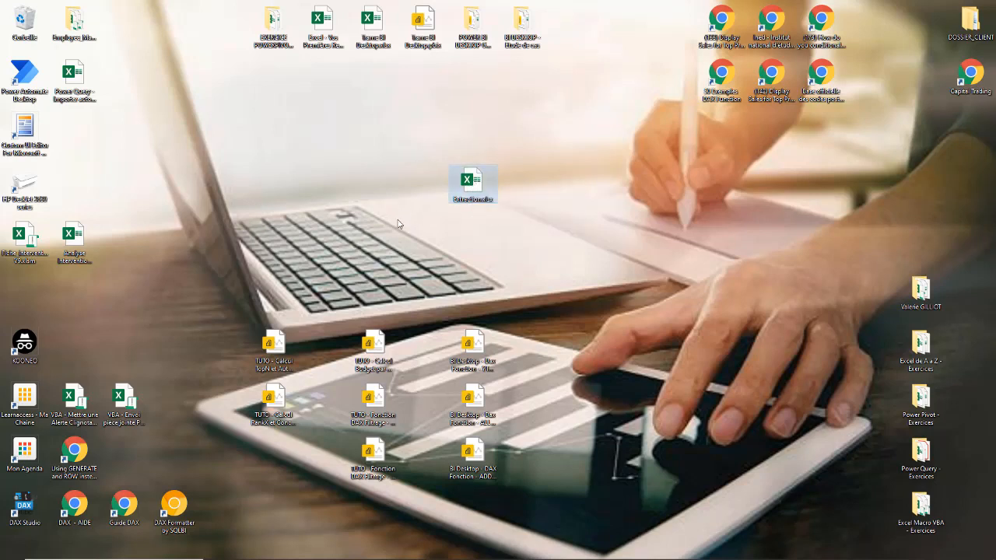
click(397, 224)
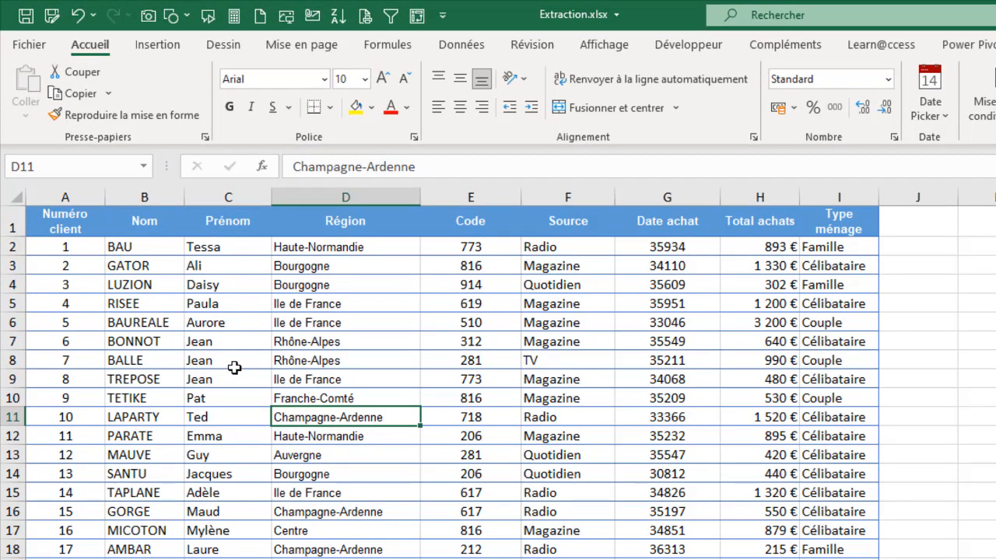
Examine the customer purchase table in Extraction.xlsx, from its column headings down through the data rows
scroll(234, 367, down, 6)
scroll(233, 367, up, 6)
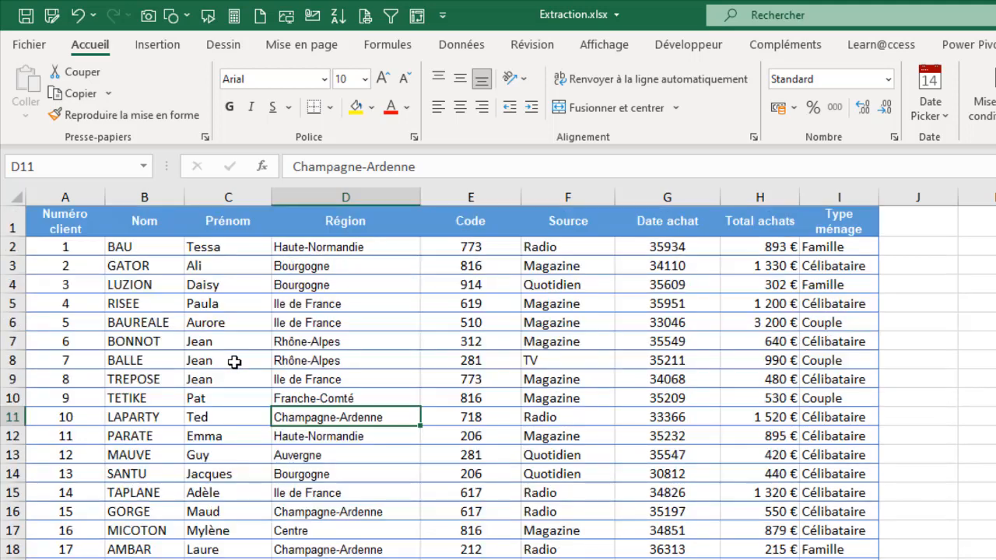
click(158, 277)
click(49, 218)
click(132, 221)
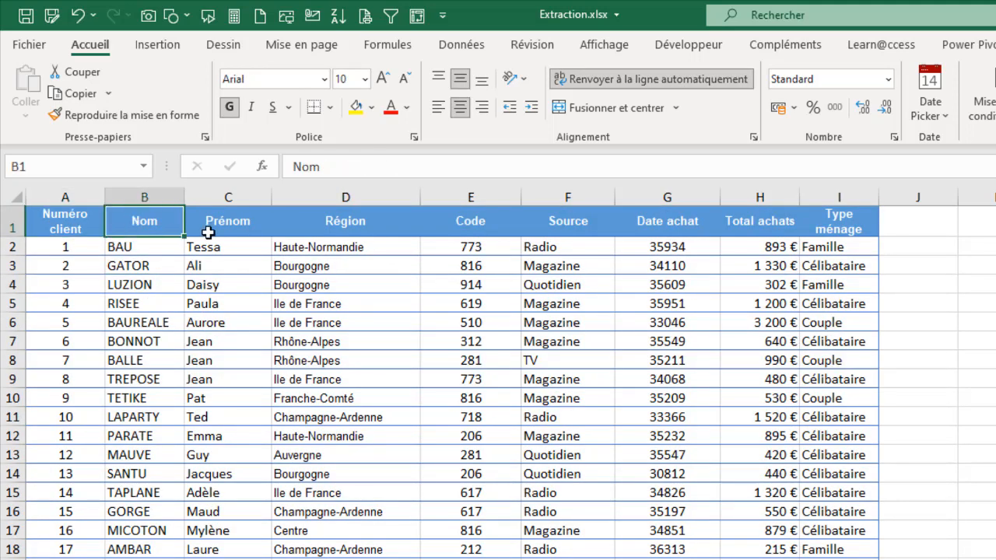
click(208, 233)
click(523, 303)
scroll(516, 329, down, 6)
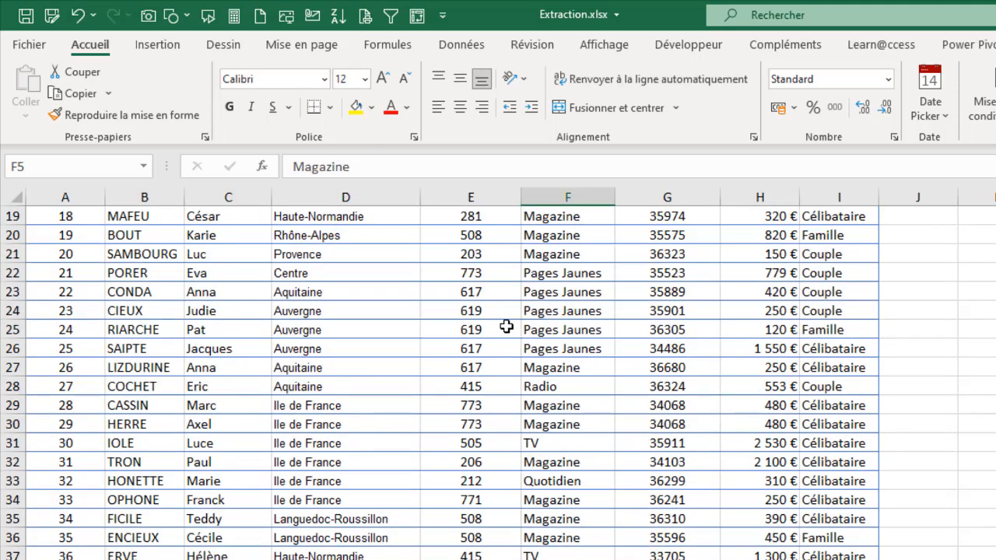
scroll(506, 327, up, 6)
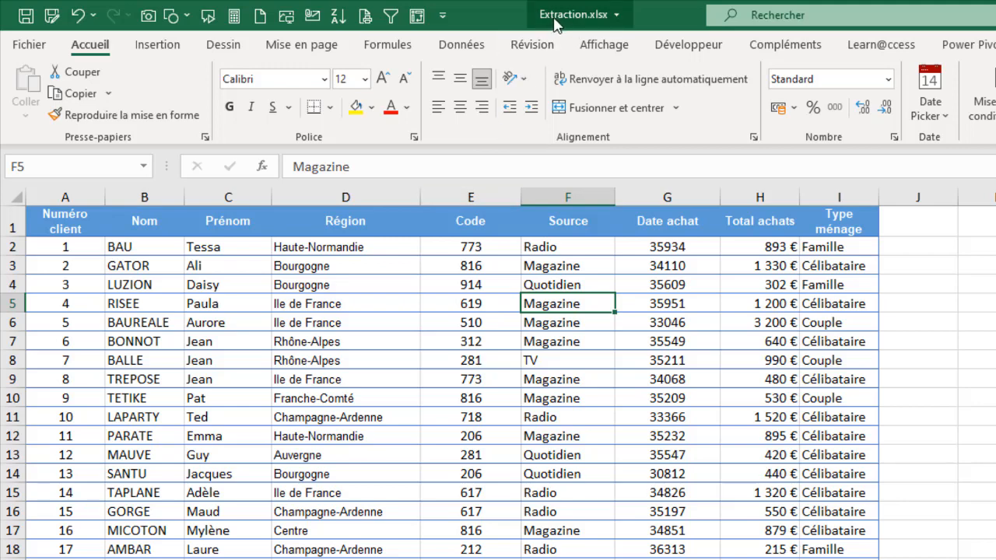
click(564, 398)
scroll(412, 476, down, 6)
scroll(432, 462, up, 6)
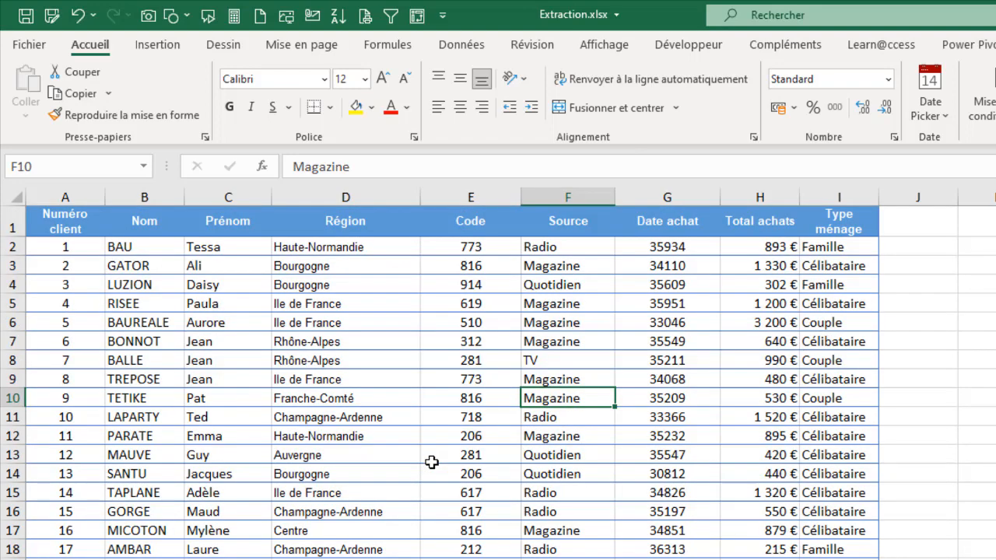
drag(262, 284, 760, 557)
scroll(498, 381, down, 6)
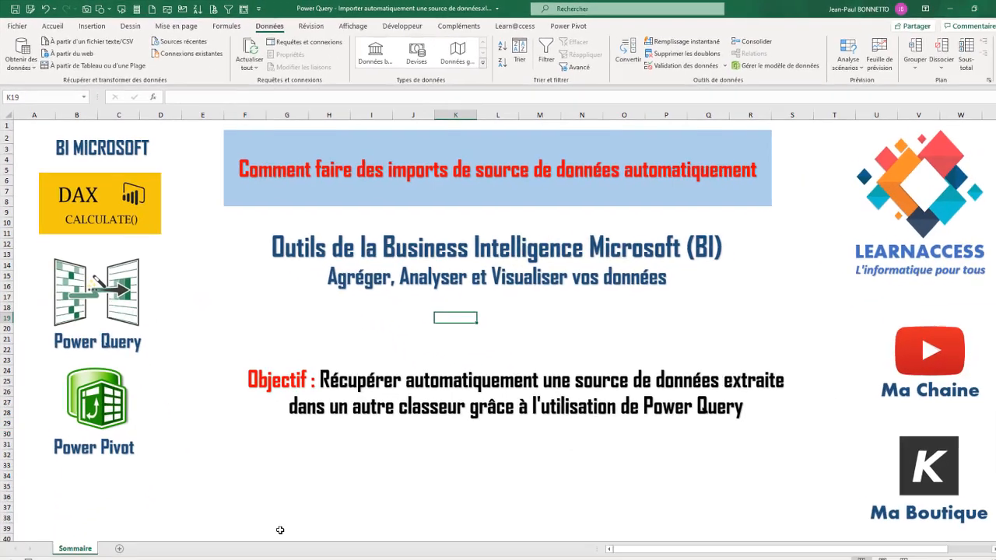
click(320, 479)
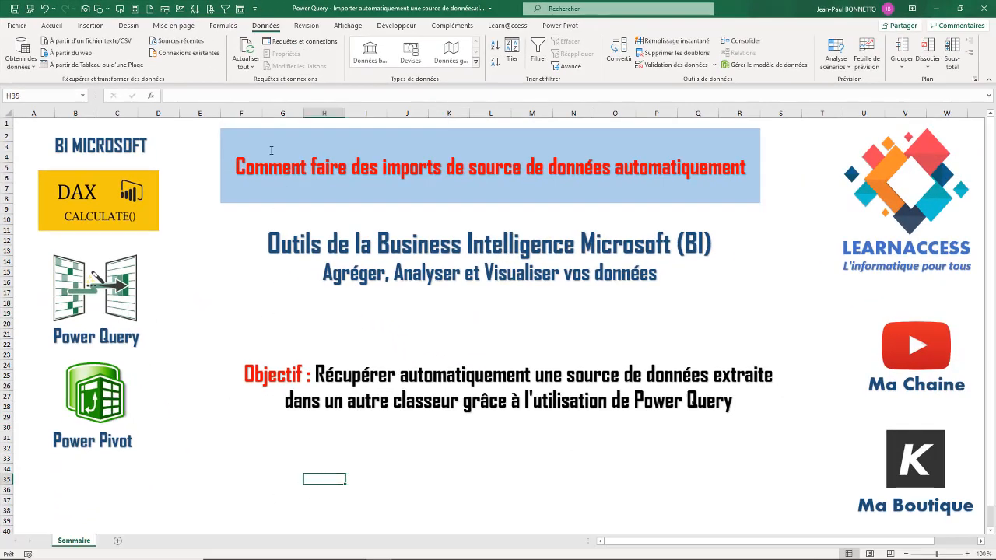
click(446, 322)
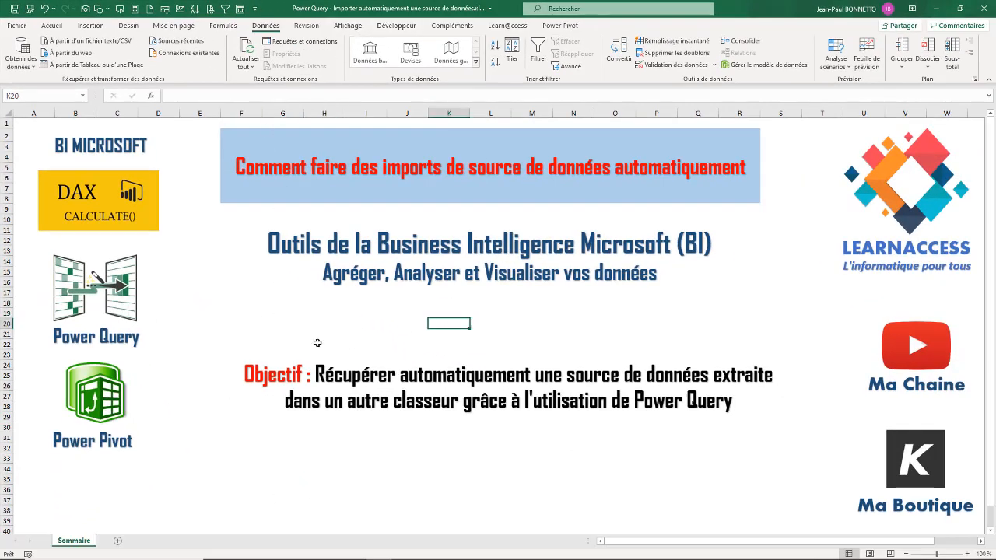
click(537, 324)
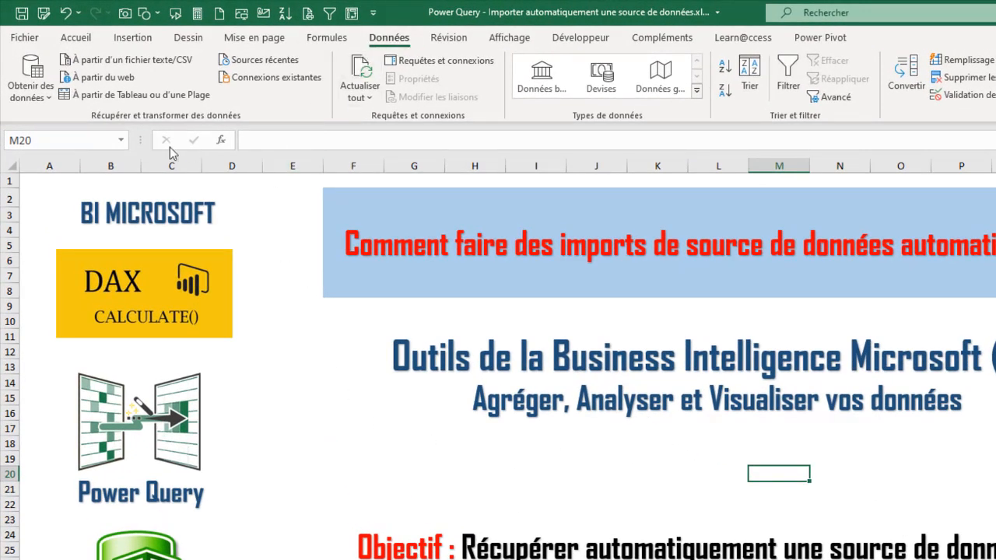
Import Extraction.xlsx from the Bureau folder as a workbook data source, accepting the external connection security notice
click(33, 86)
mouse_move(66, 124)
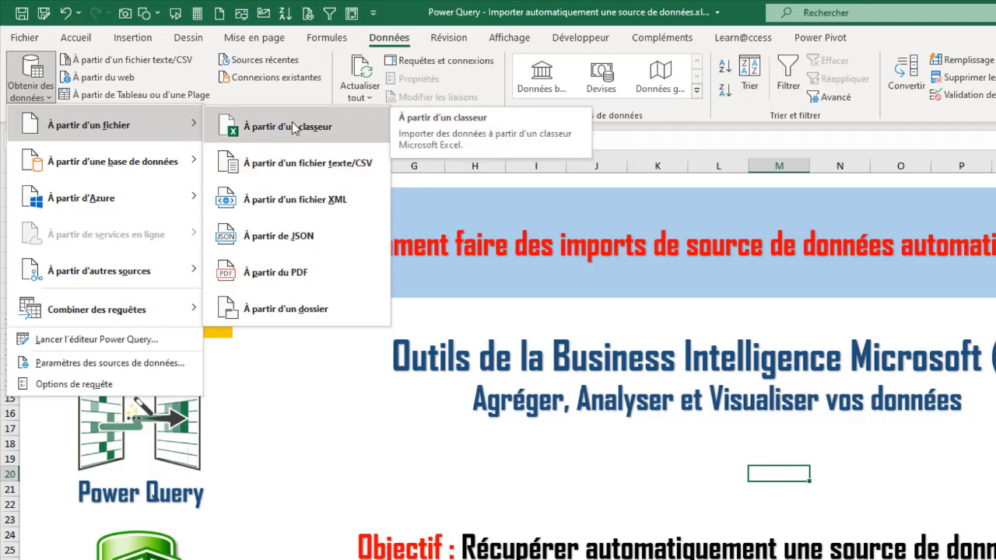
click(288, 128)
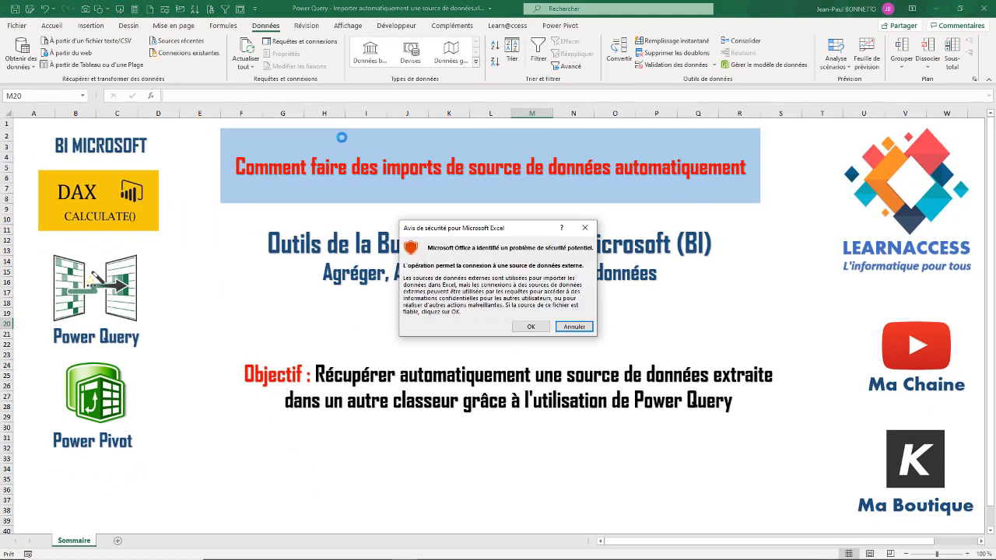
click(528, 326)
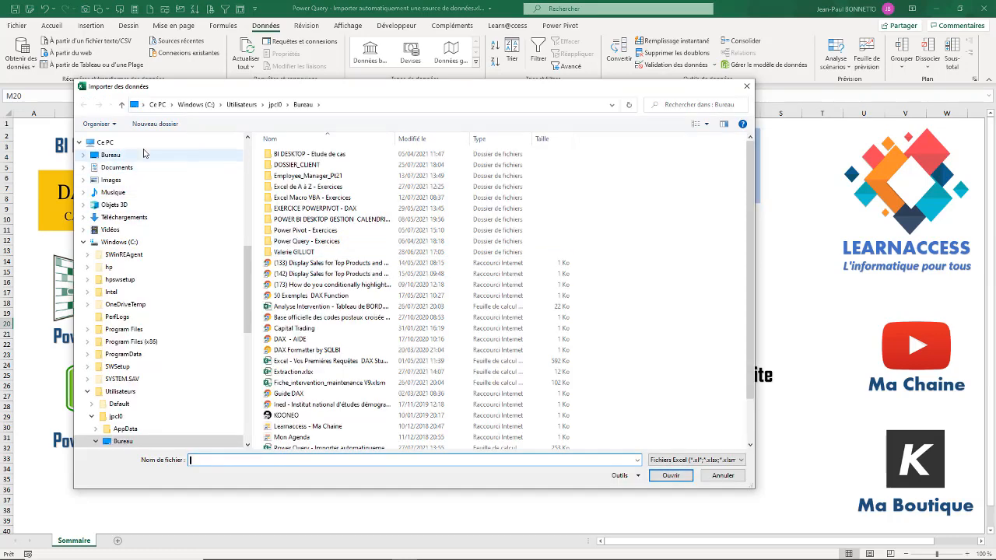
click(110, 155)
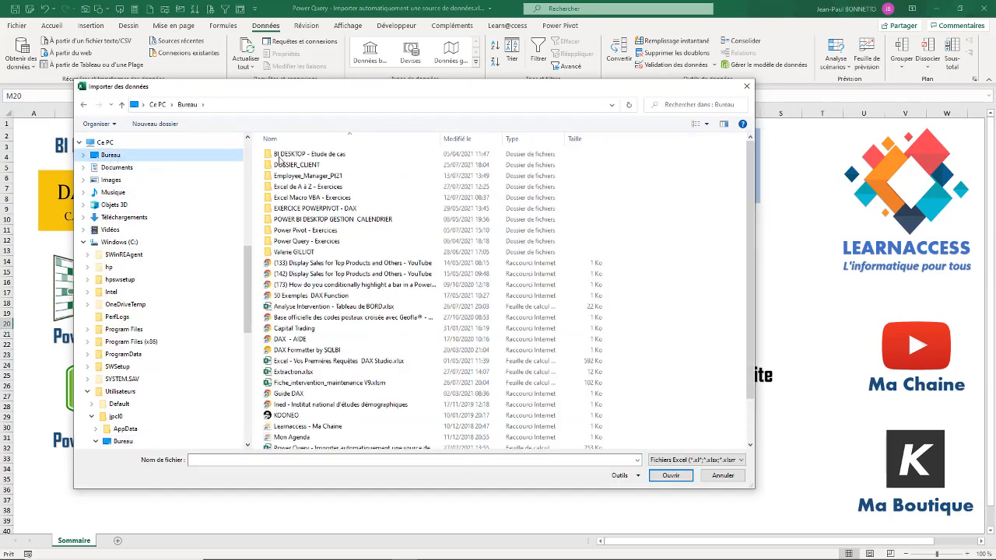
click(280, 372)
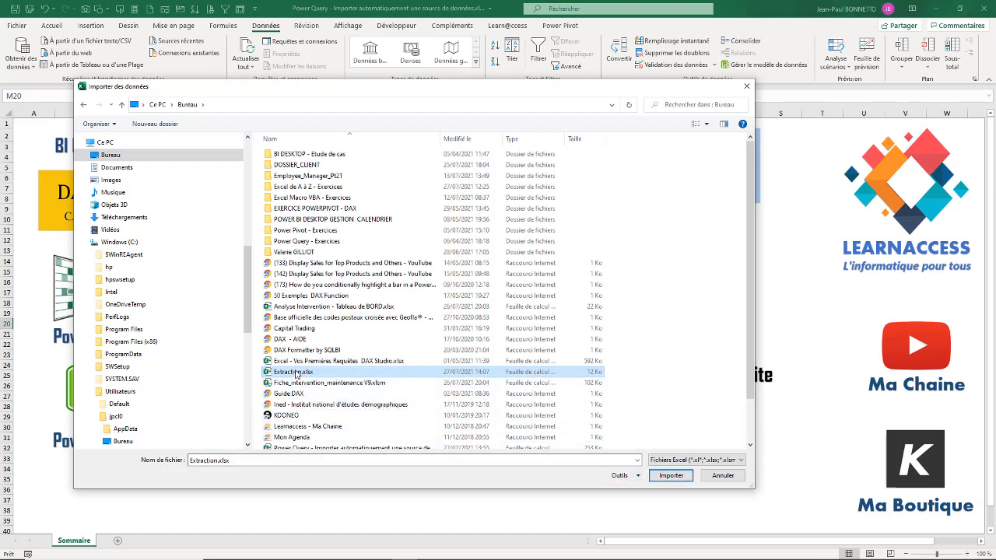
click(673, 479)
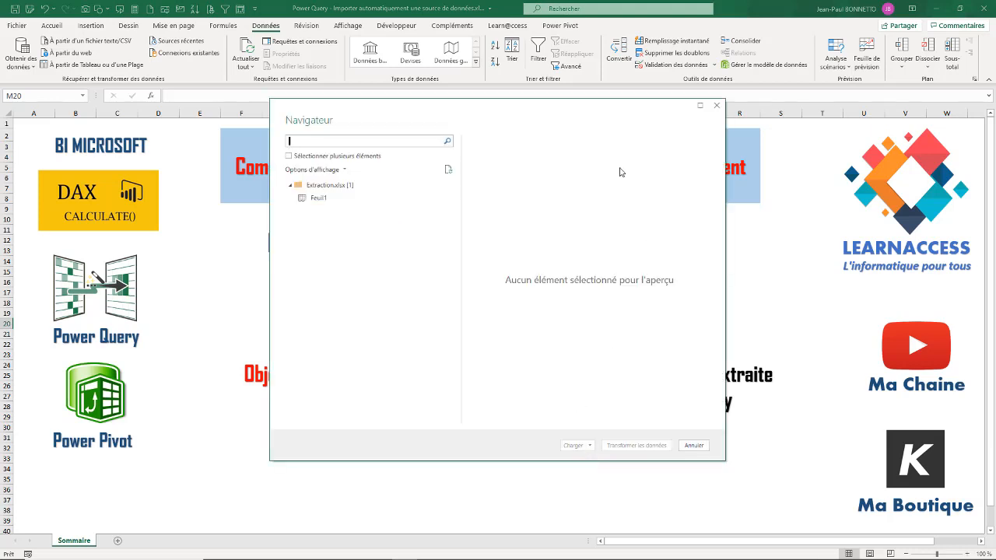
Choose the sheet Feuil1 of Extraction.xlsx and load it into the Power Query editor for transformation
drag(513, 111, 416, 121)
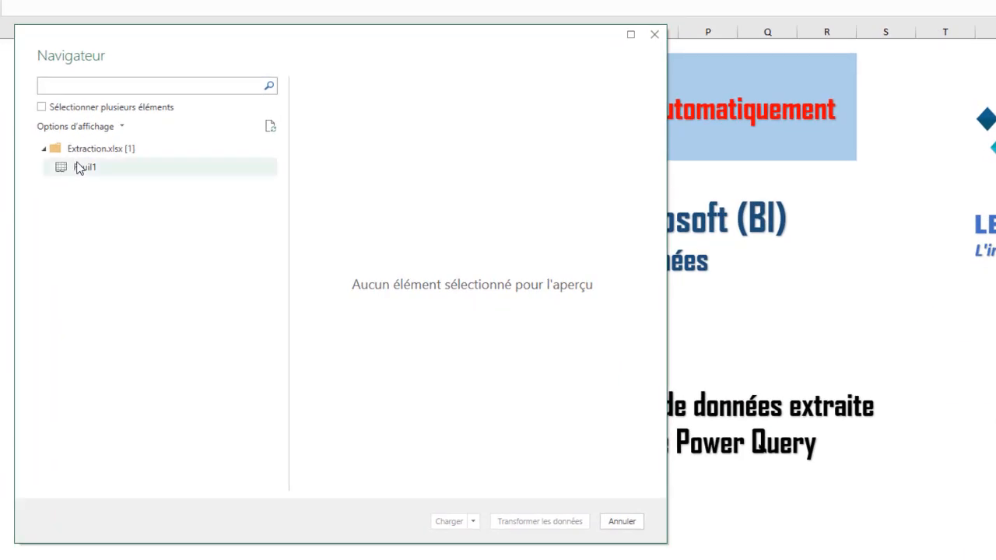
click(79, 167)
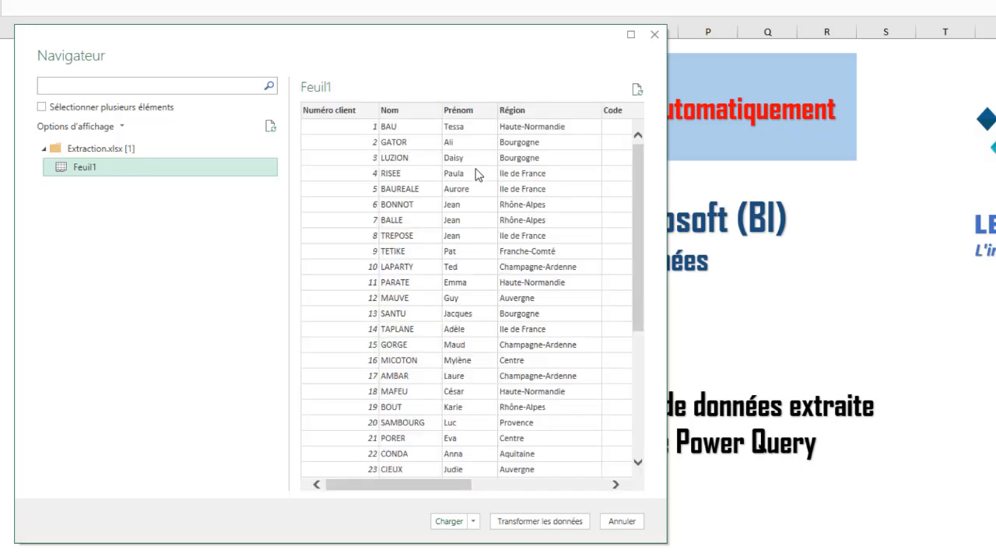
drag(384, 485, 325, 351)
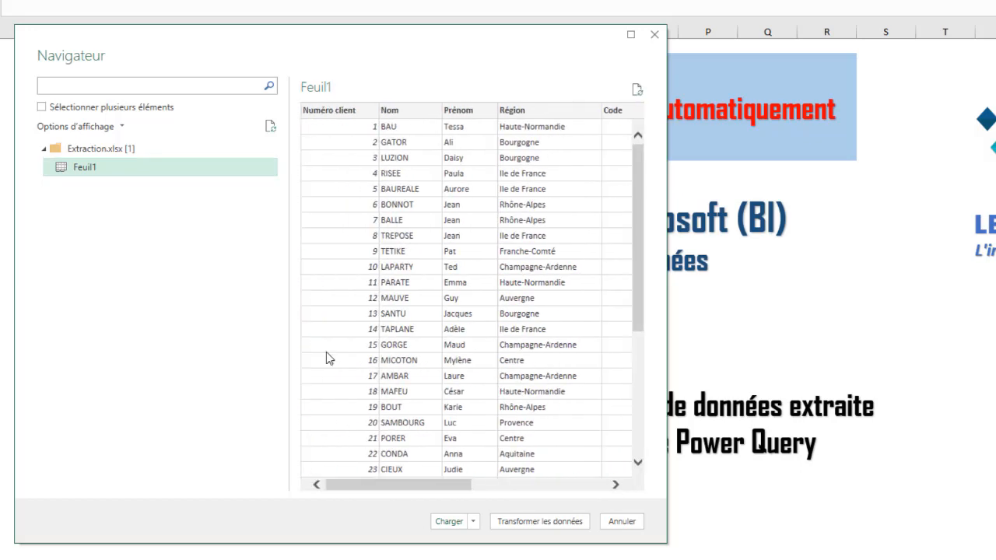
click(539, 522)
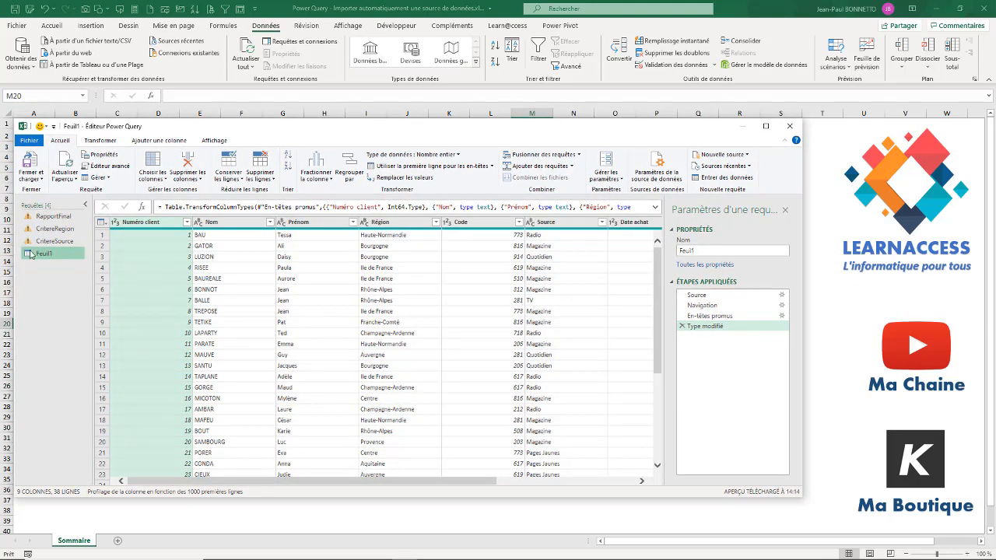
Collapse the query list and rename the imported query as DataSource
click(86, 206)
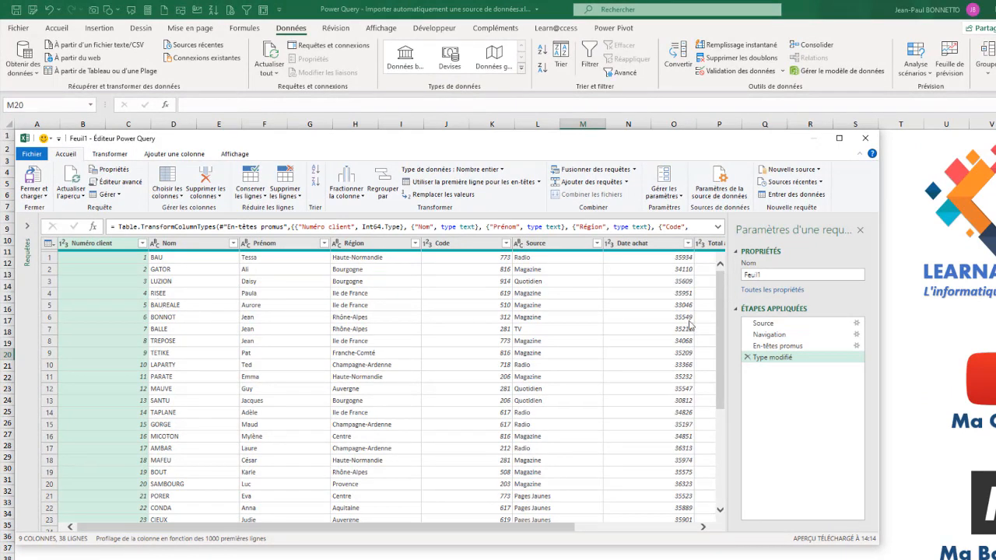
click(769, 276)
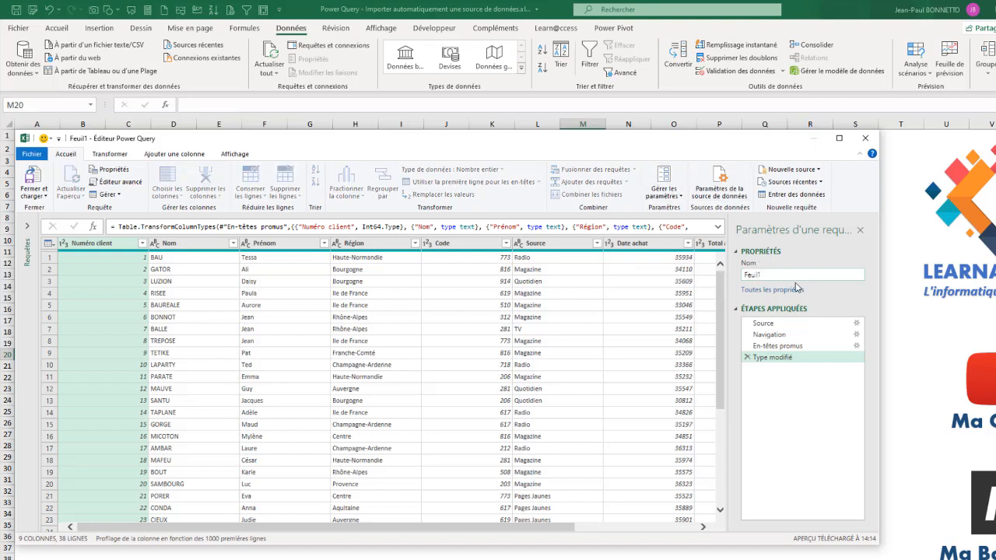
double_click(782, 273)
text(DataSource)
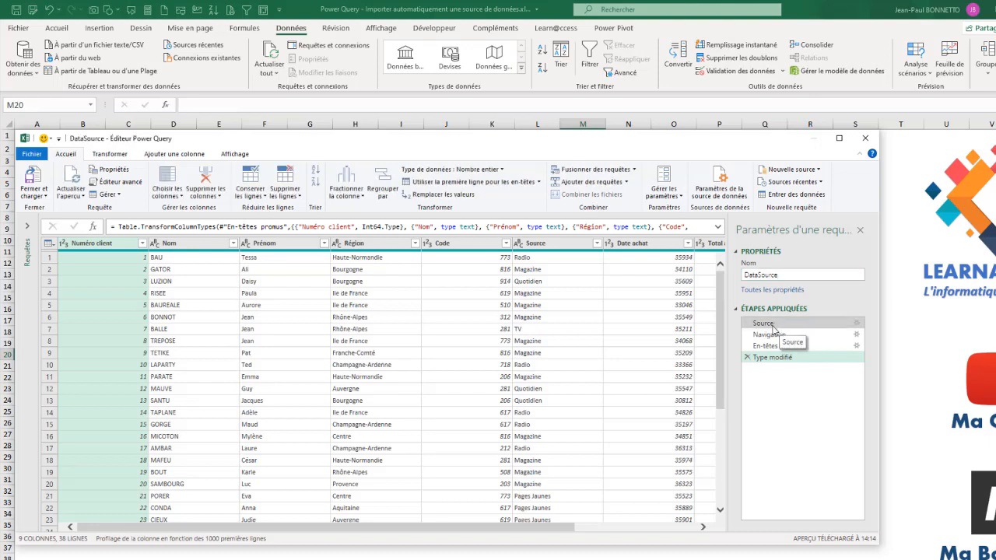
Inspect the file path in the query's Source step and the table produced by its Navigation step
click(773, 326)
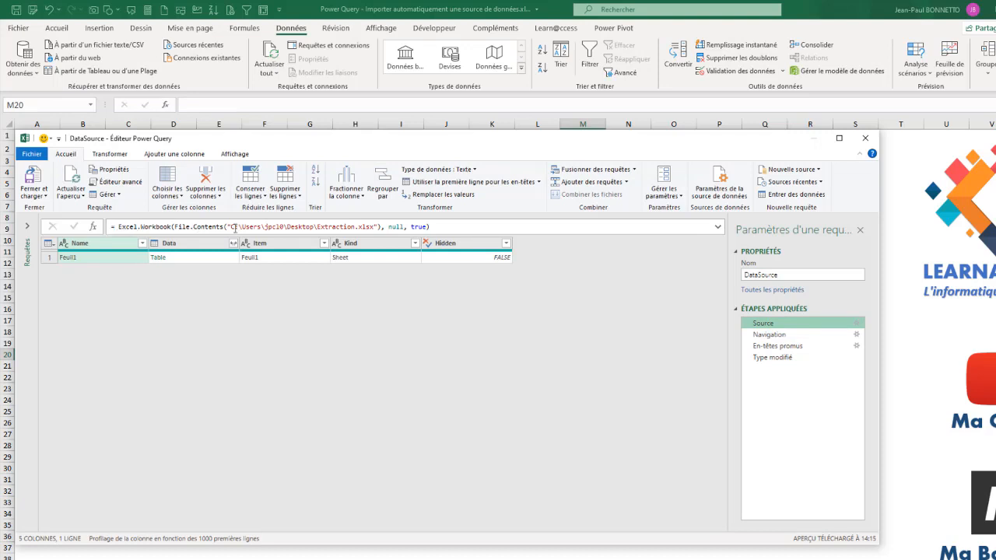
drag(235, 228, 375, 228)
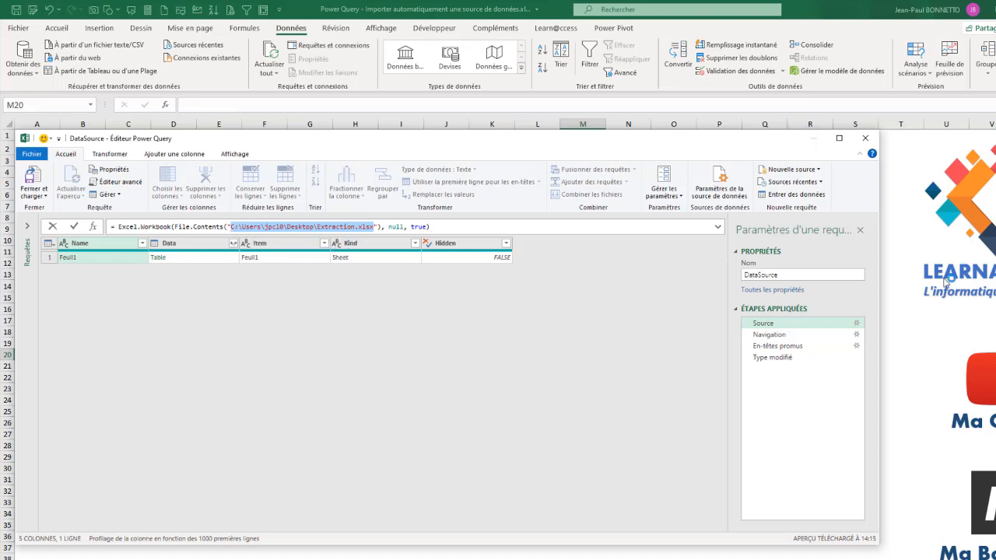
click(775, 335)
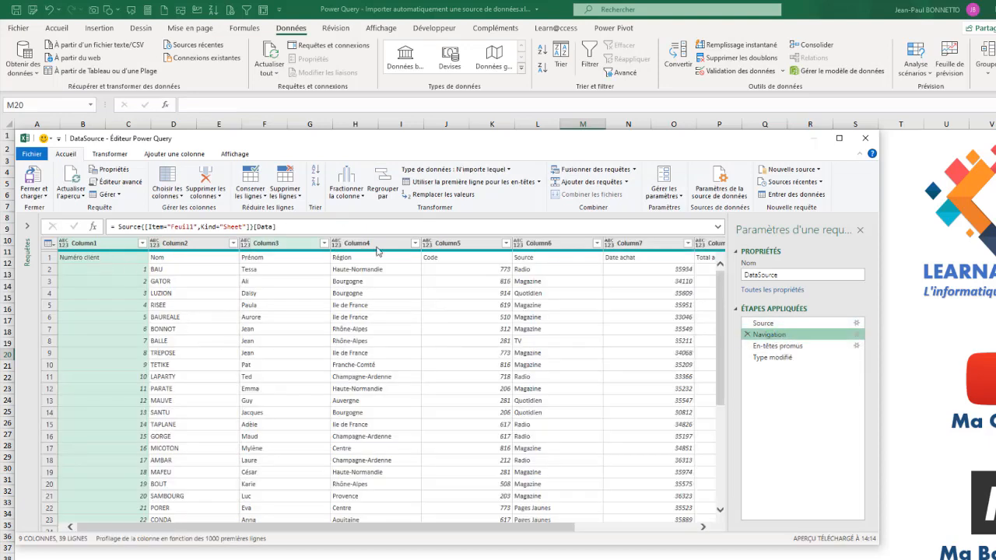
drag(720, 304, 719, 265)
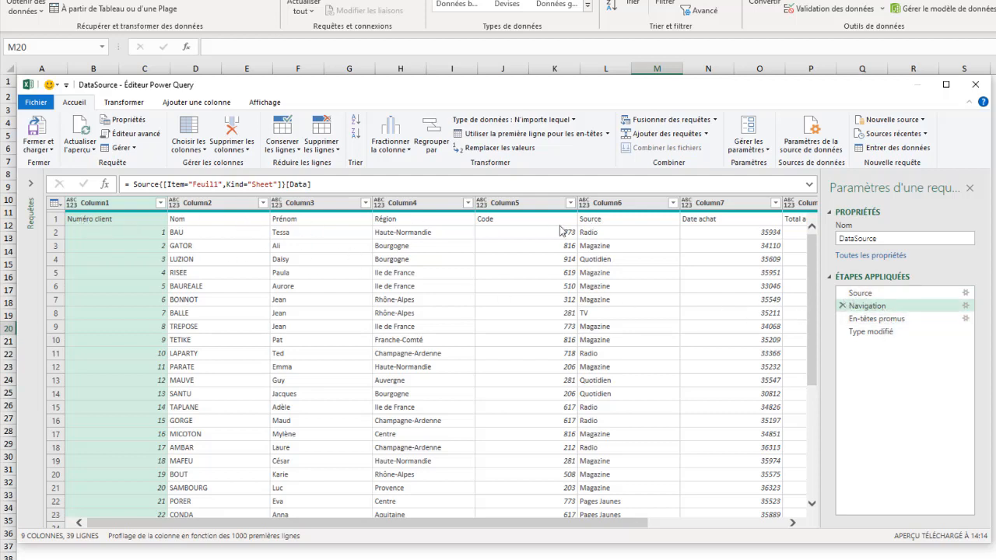
Review the column types in the En-têtes promus step, including the Prénom column's type options, and compare them with the Type modifié step
click(887, 326)
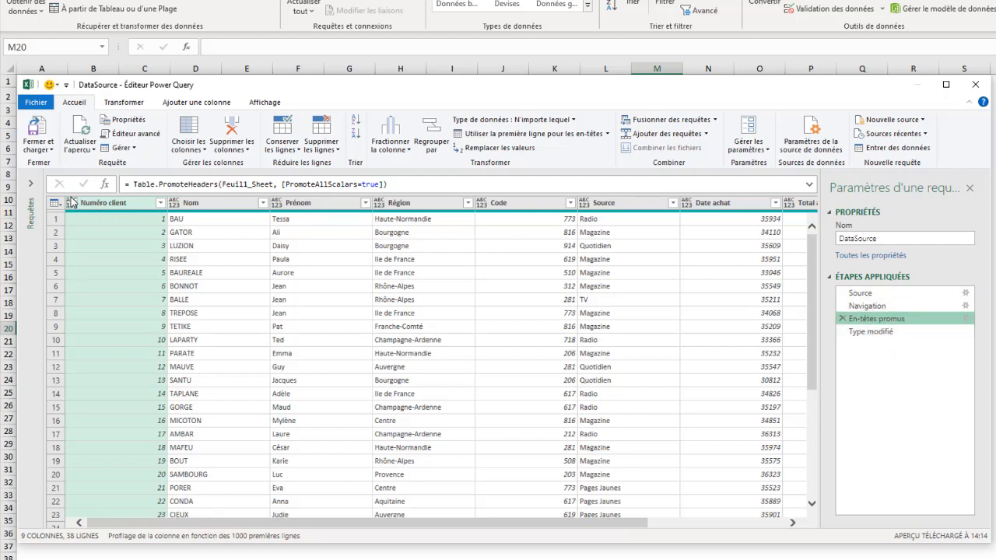
click(275, 204)
click(277, 205)
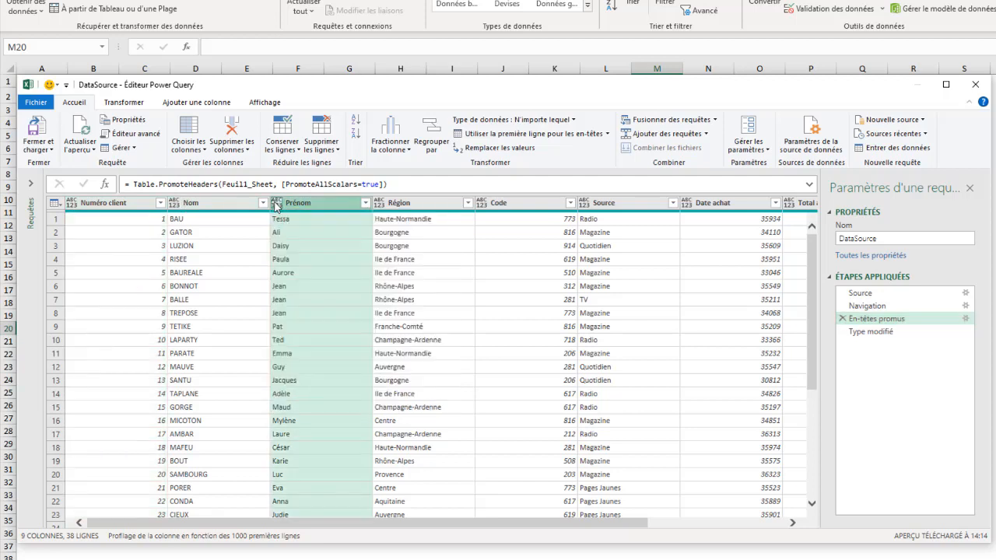
click(277, 205)
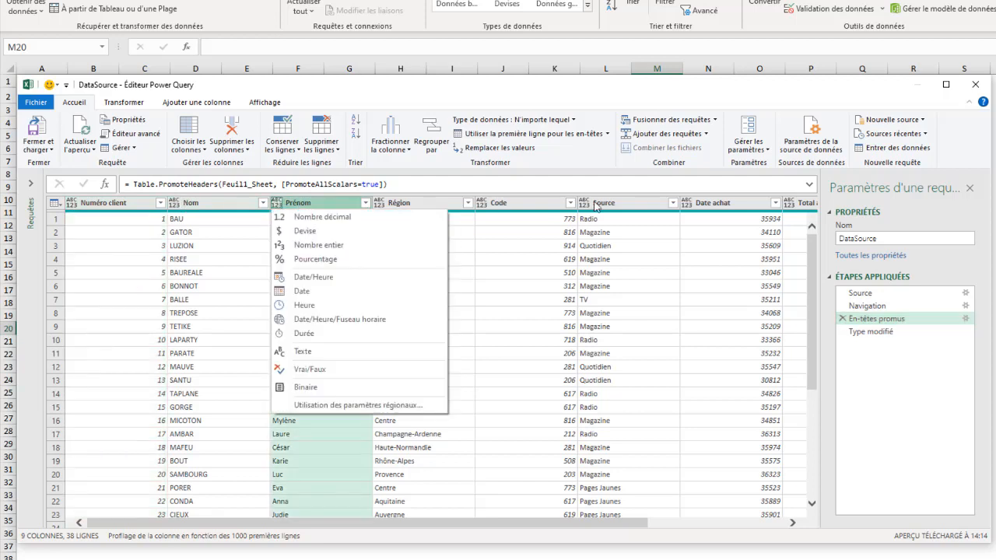
click(877, 333)
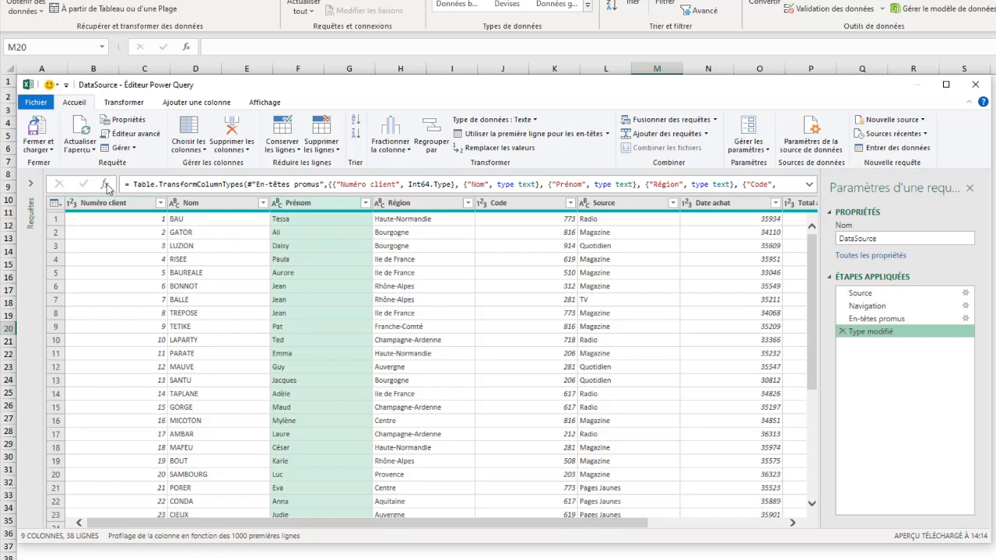
Set the Date achat column's data type to Date, replacing the existing type conversion in the Type modifié step
click(72, 204)
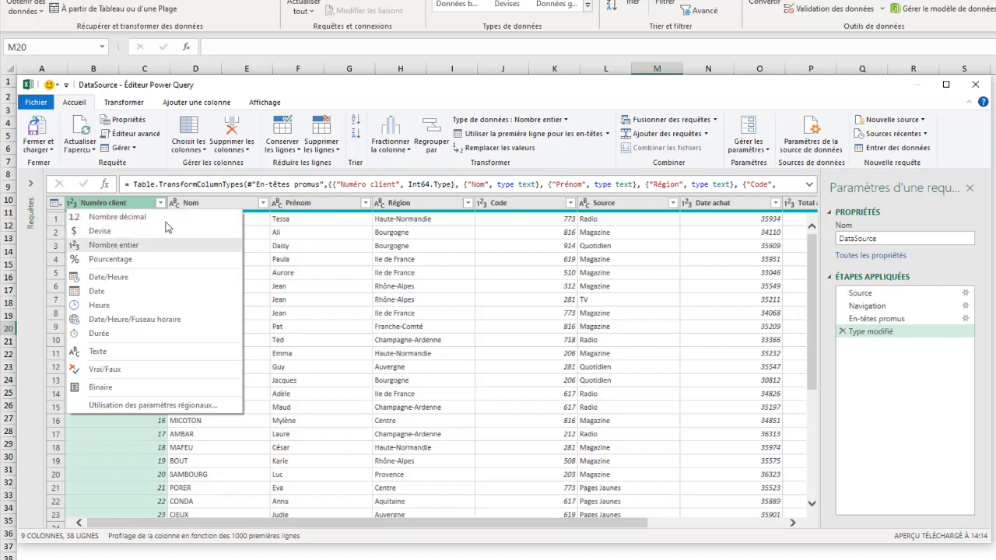
click(214, 205)
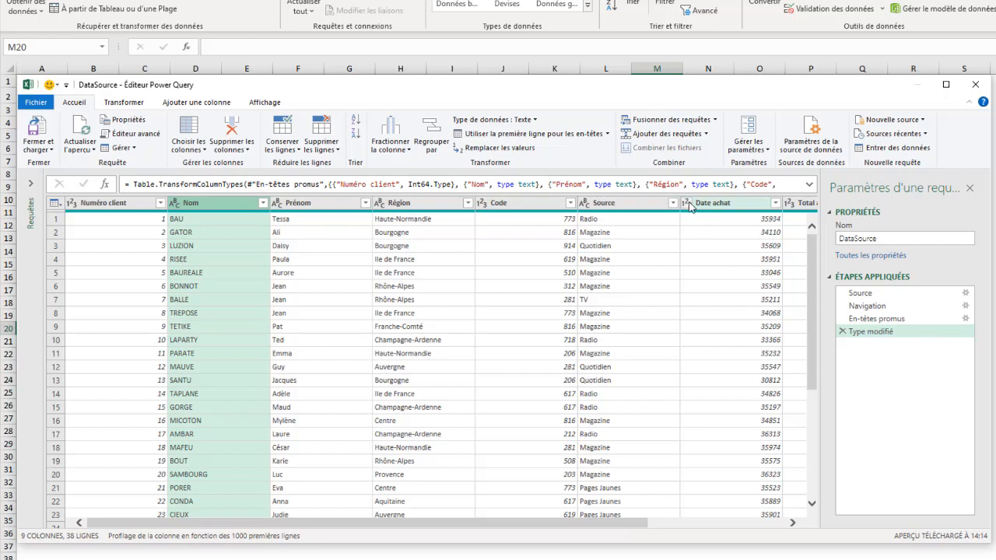
drag(596, 521, 734, 519)
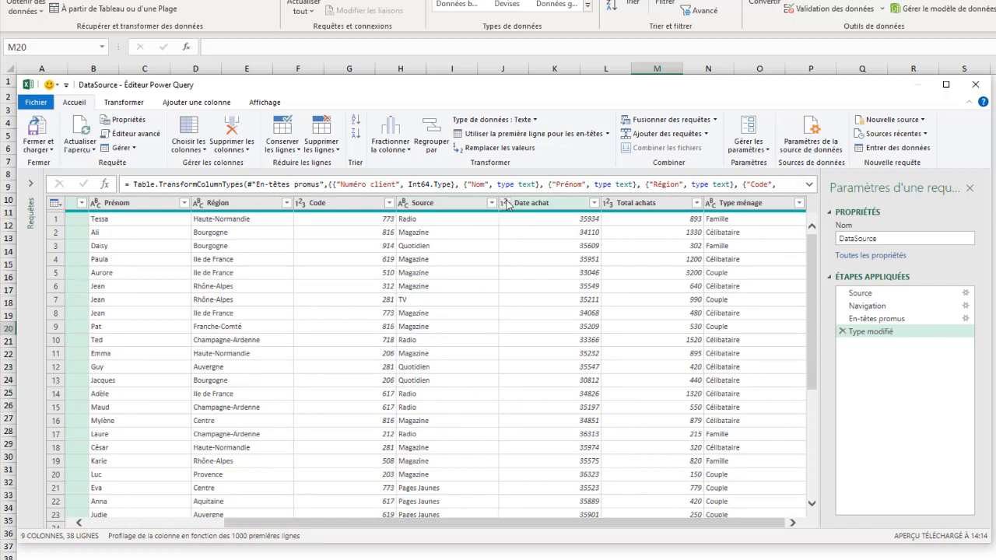
click(506, 203)
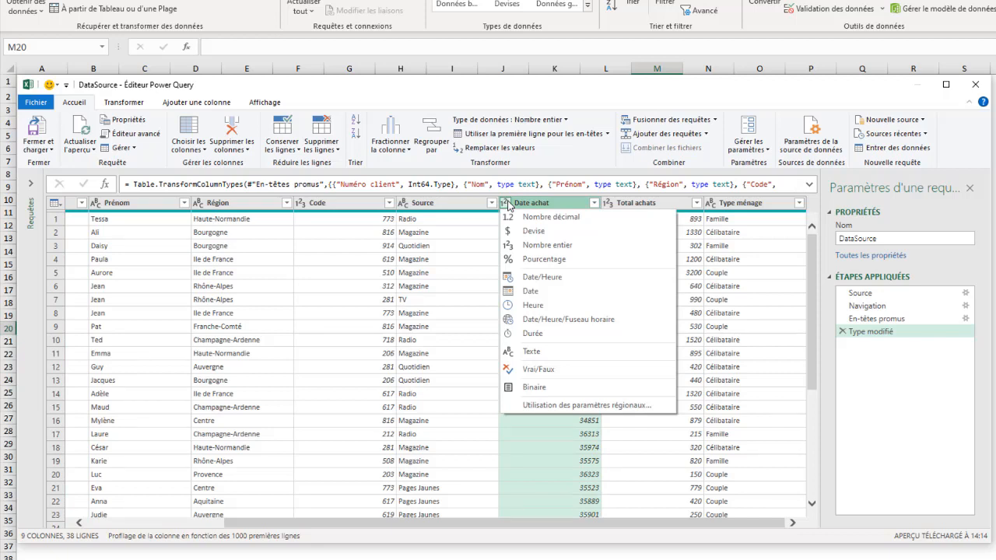
click(508, 293)
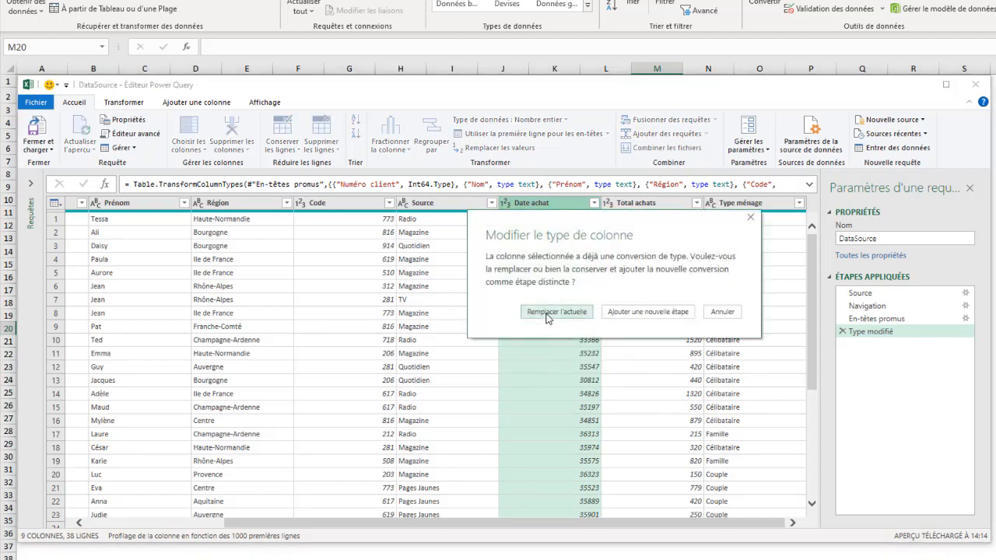
click(548, 315)
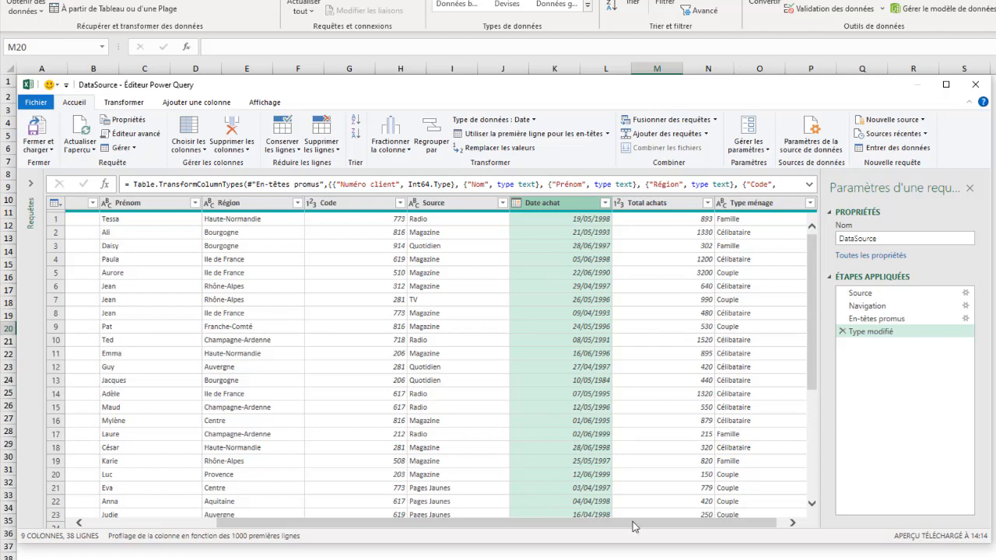
drag(636, 527, 741, 523)
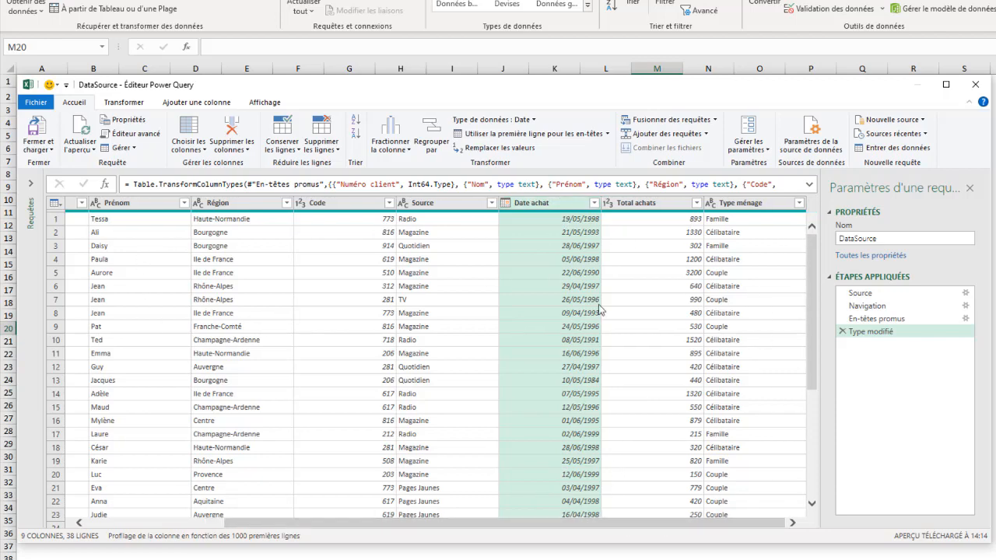
Merge the Nom and Prénom columns with a space (Espace) separator into a new column named Prenom Nom
drag(702, 522, 565, 523)
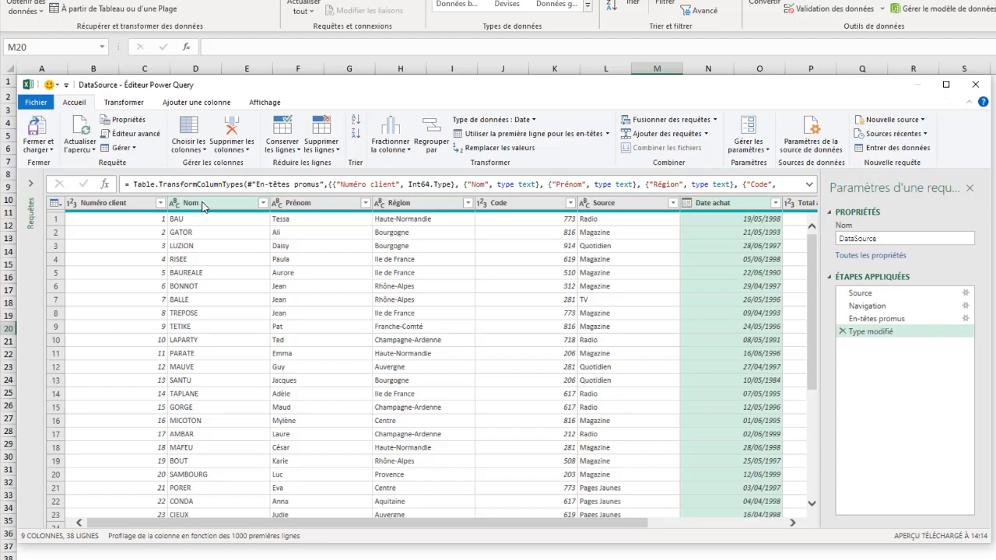
click(204, 204)
ctrl+click(323, 203)
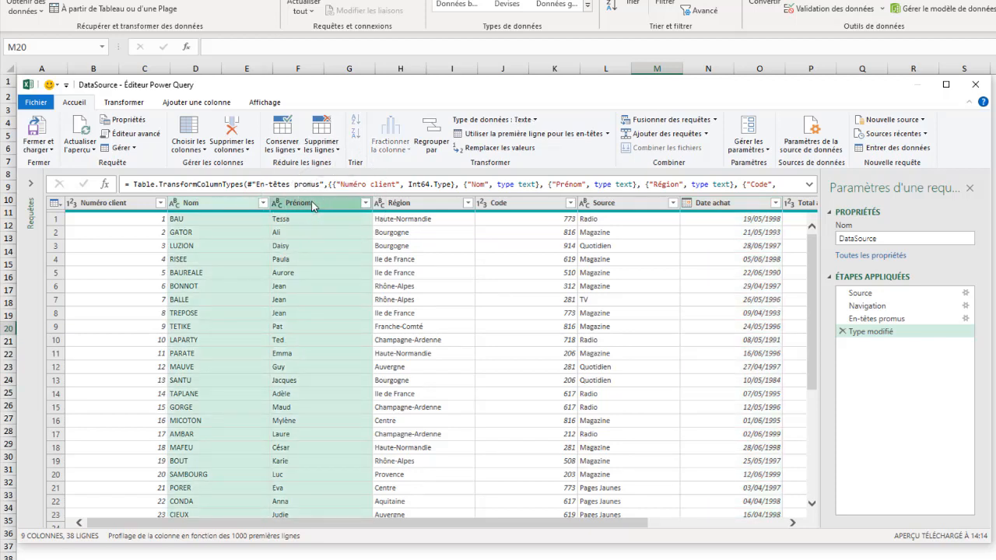
right_click(312, 205)
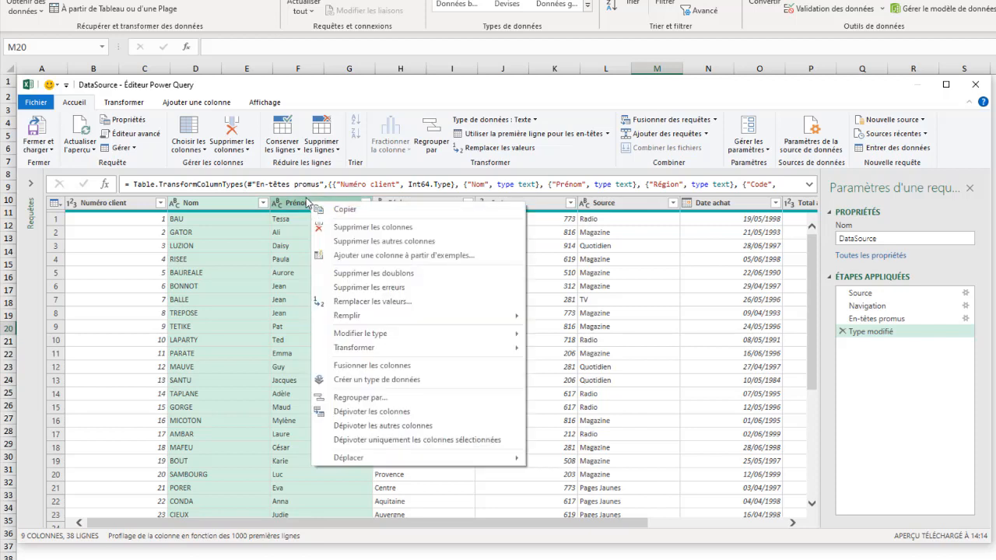
click(372, 366)
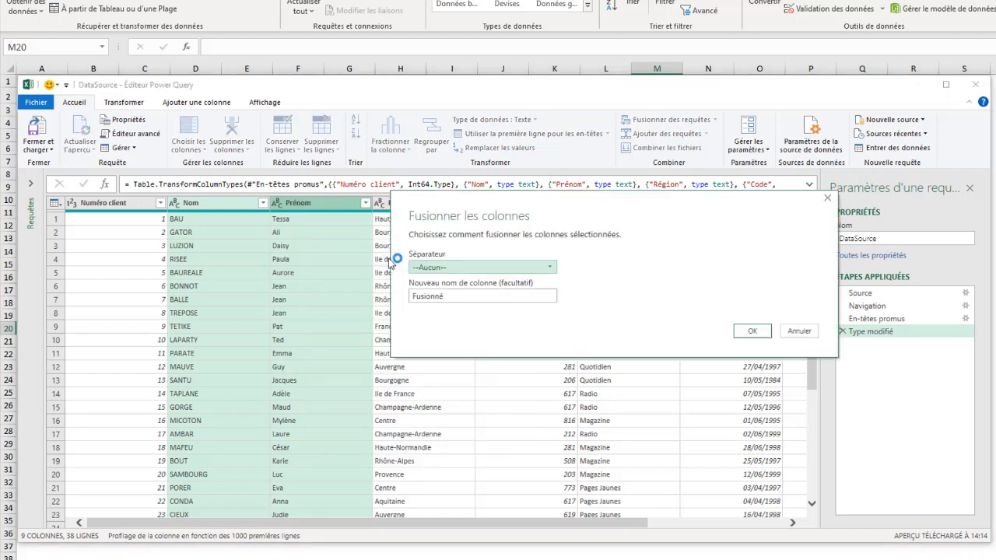
click(553, 268)
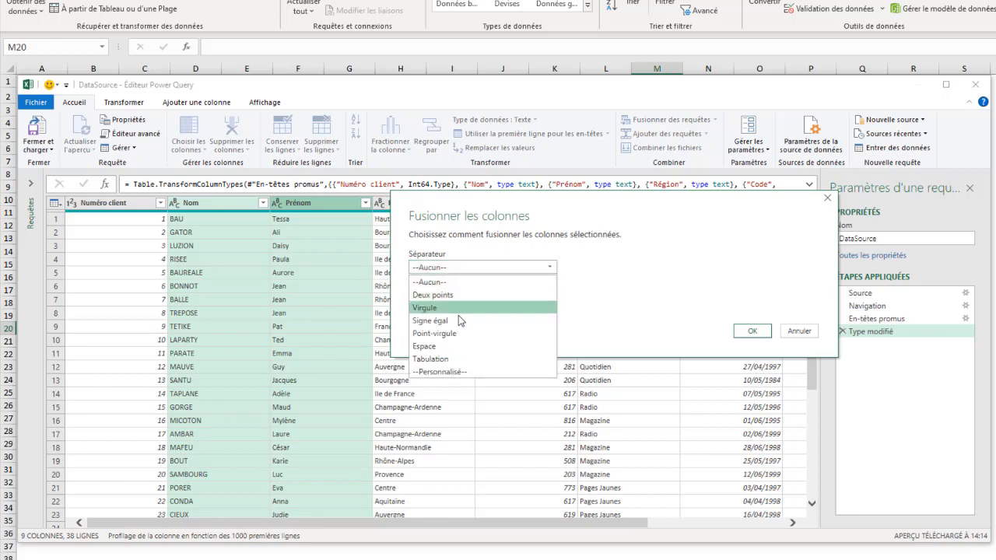
click(430, 346)
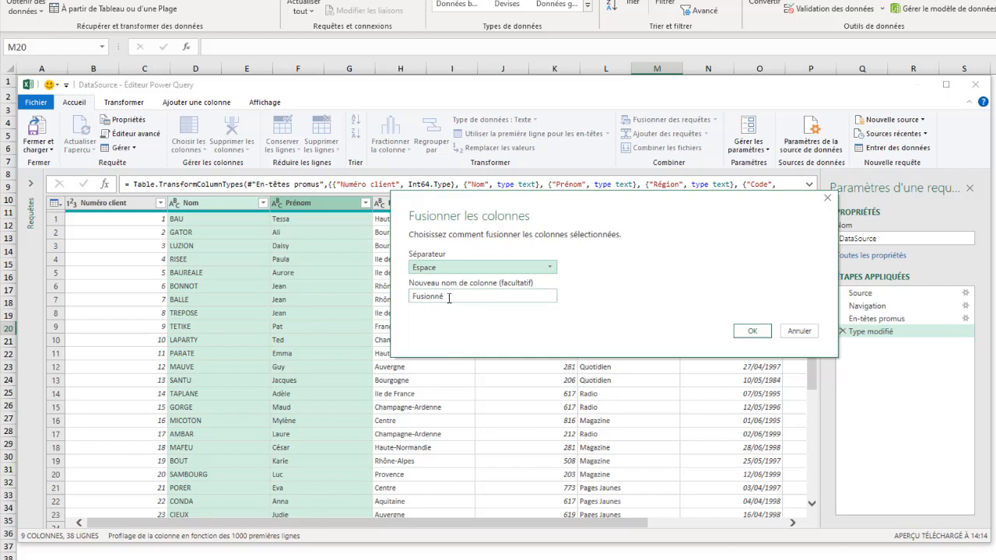
double_click(456, 296)
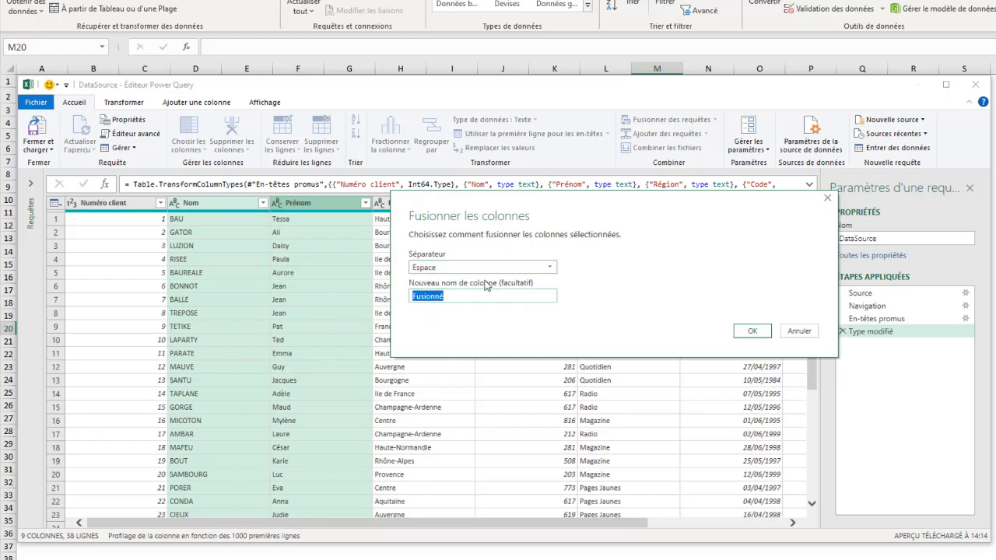
text(Pr)
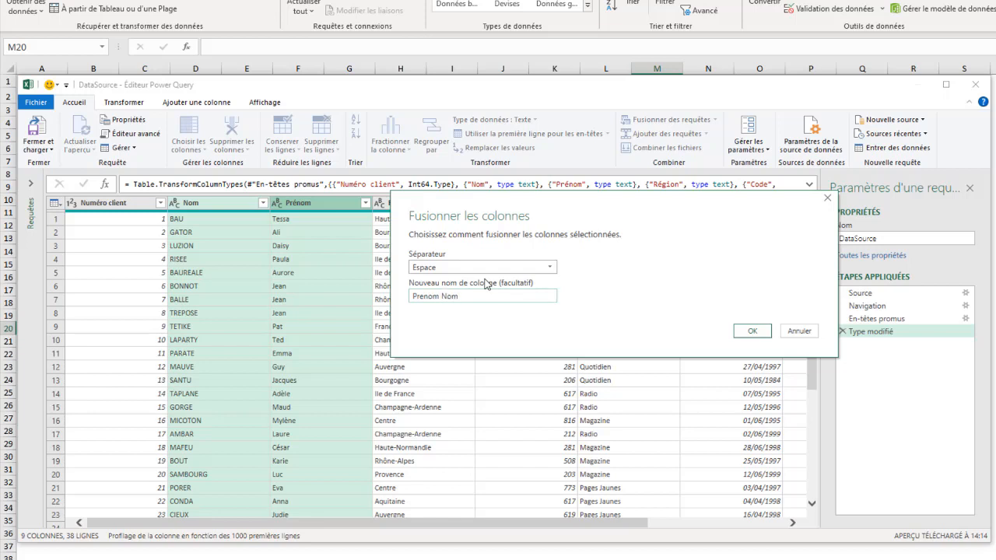
text(enom Nom)
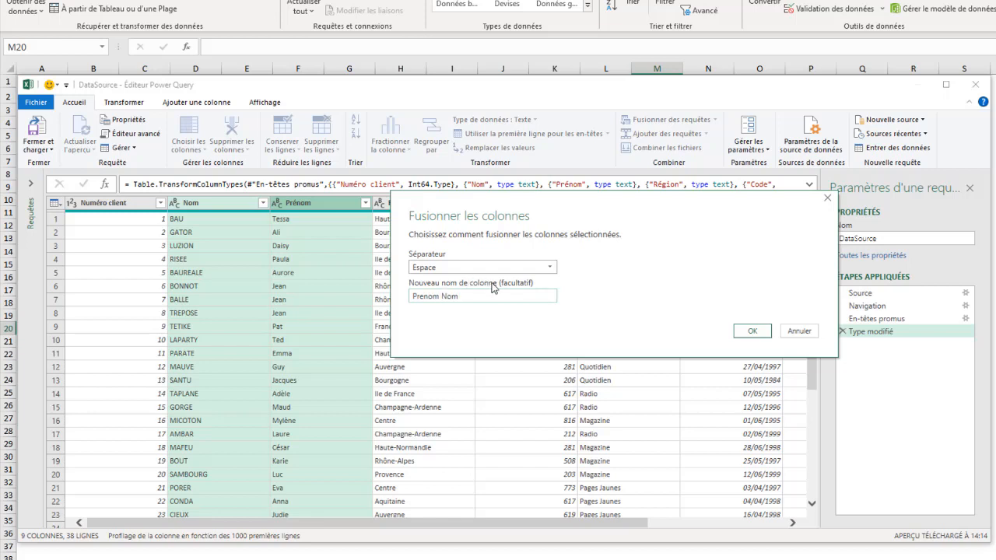
click(751, 332)
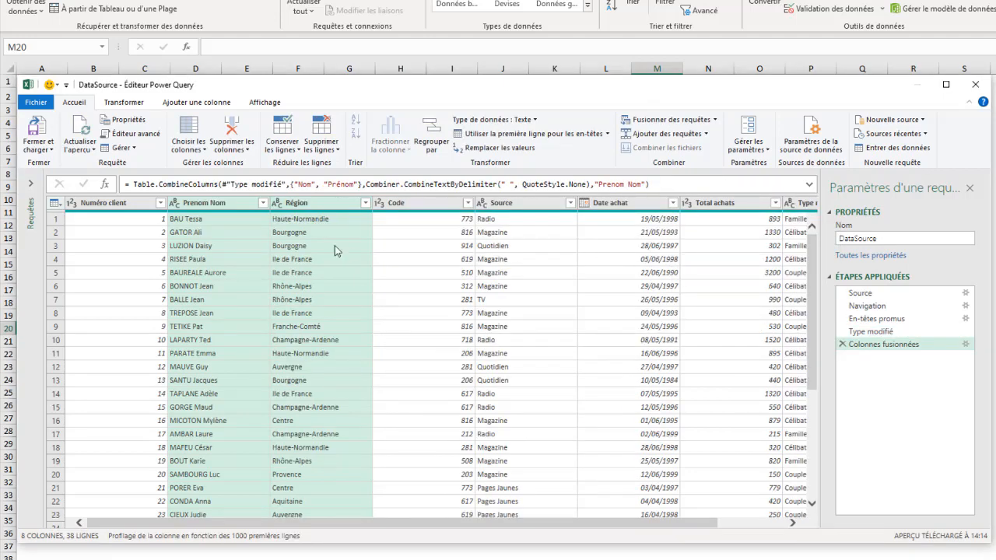
Close the Power Query editor and load the DataSource query into a worksheet table, and hide the list of queries and connections
click(208, 221)
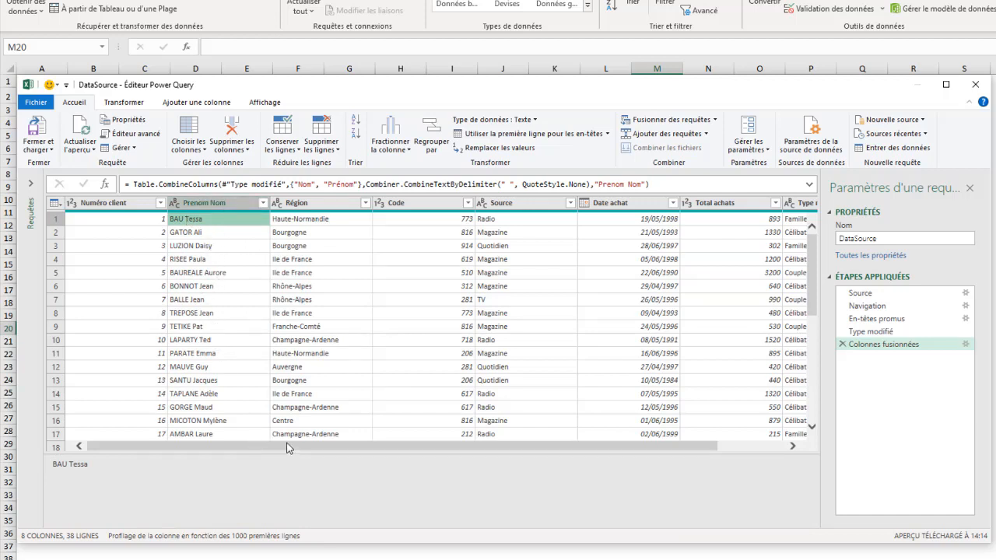
scroll(289, 444, right, 1)
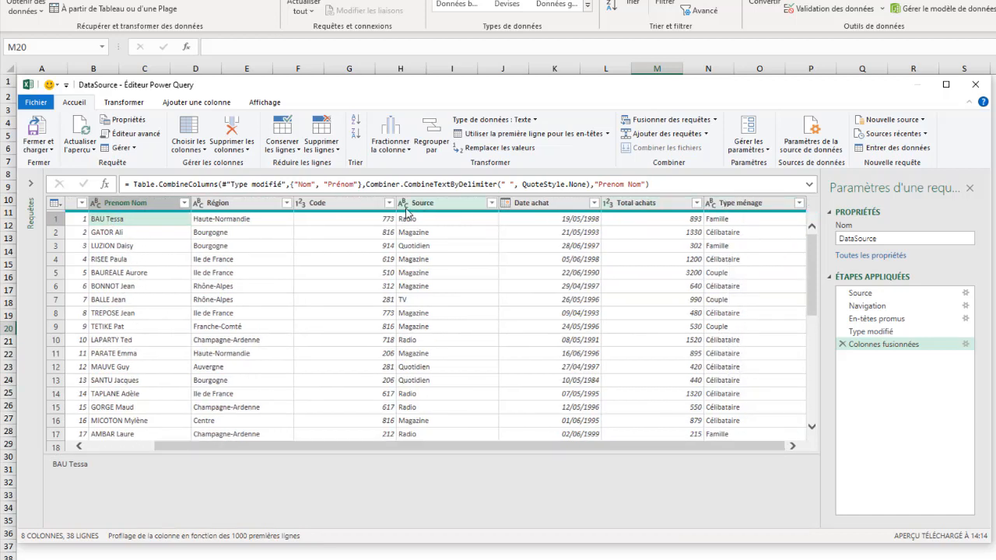
scroll(498, 448, left, 1)
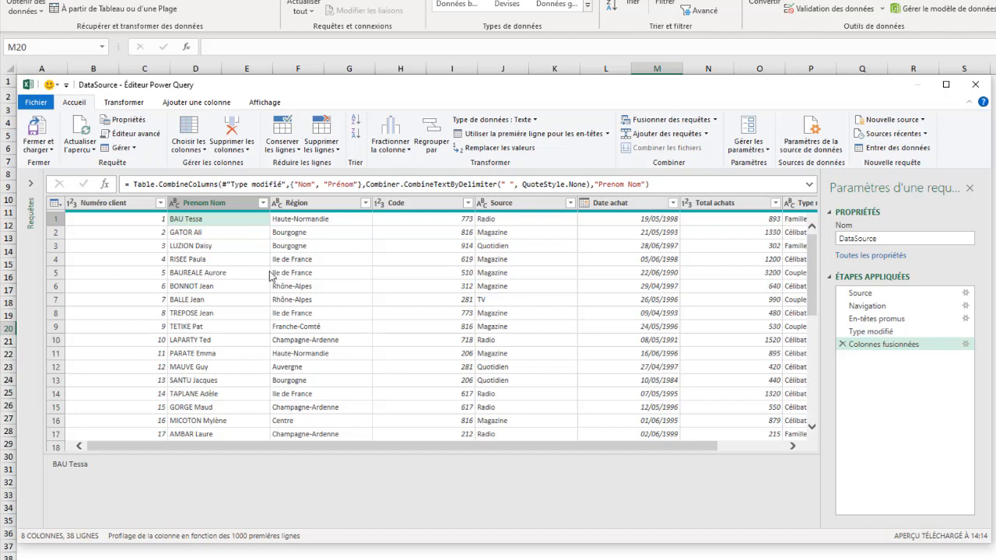
scroll(272, 279, down, 7)
scroll(271, 281, up, 7)
click(37, 134)
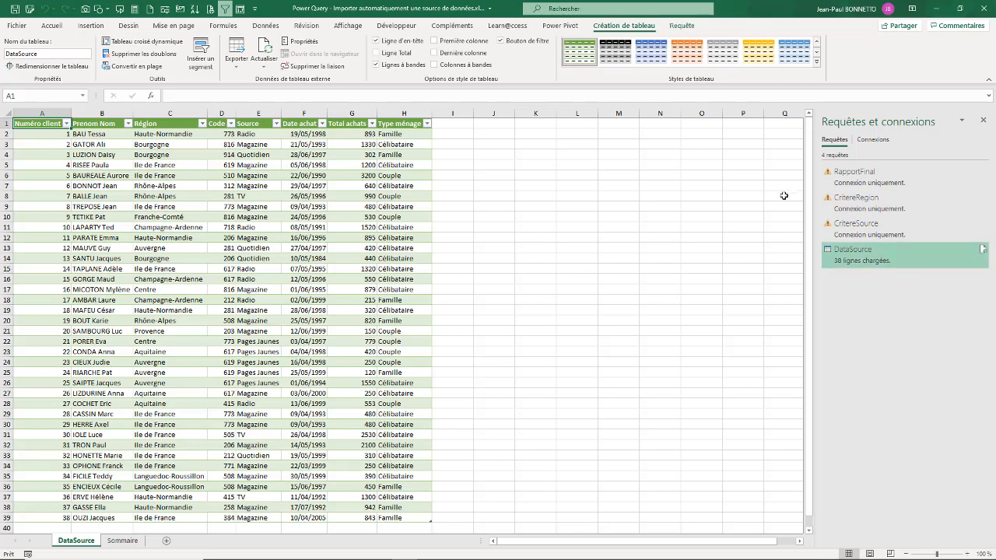
click(783, 196)
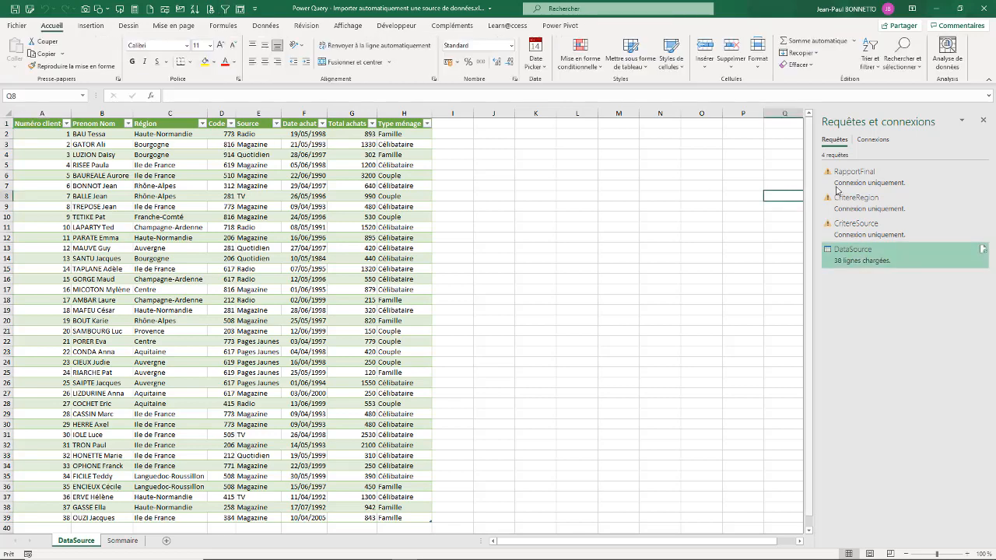
click(982, 123)
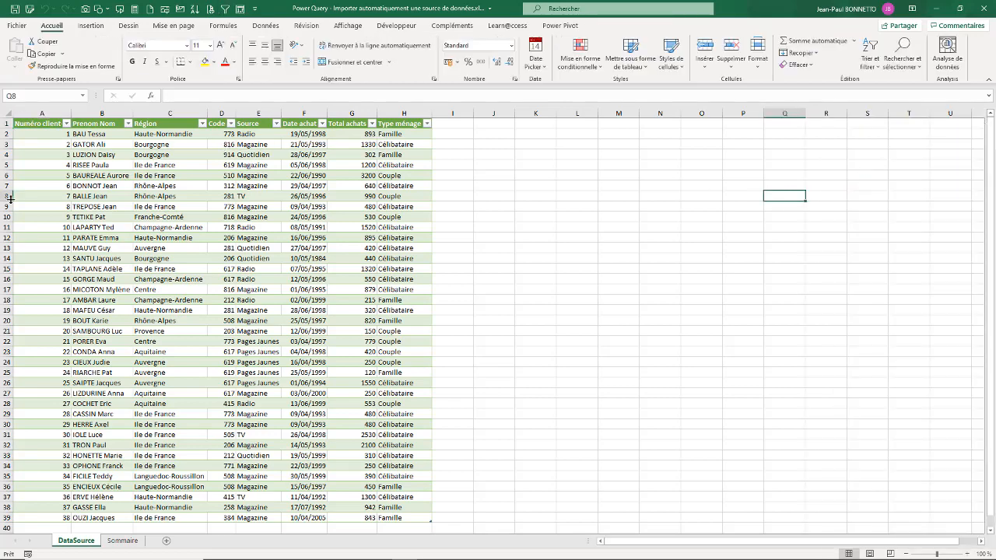
Save the workbook holding the loaded DataSource table and close it
scroll(85, 424, down, 6)
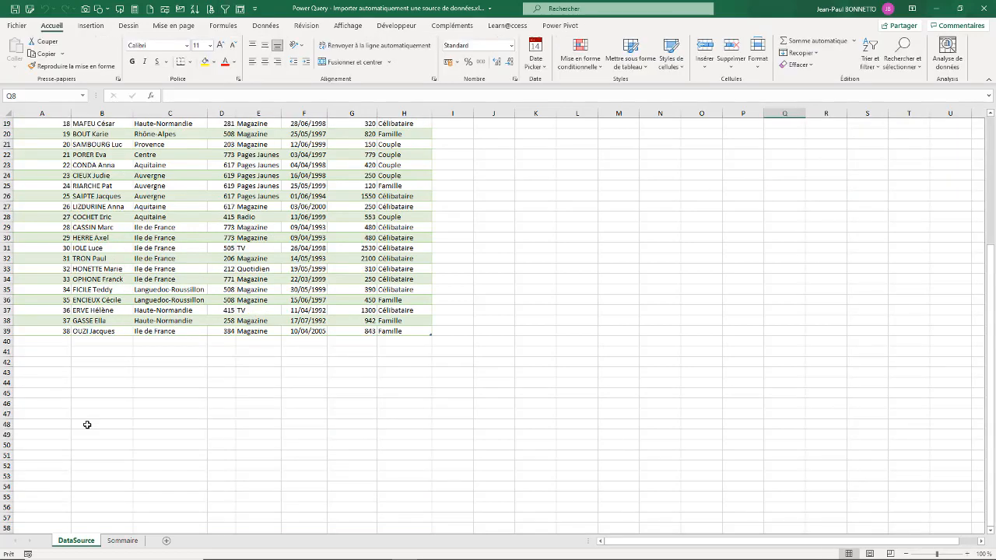
scroll(85, 424, up, 6)
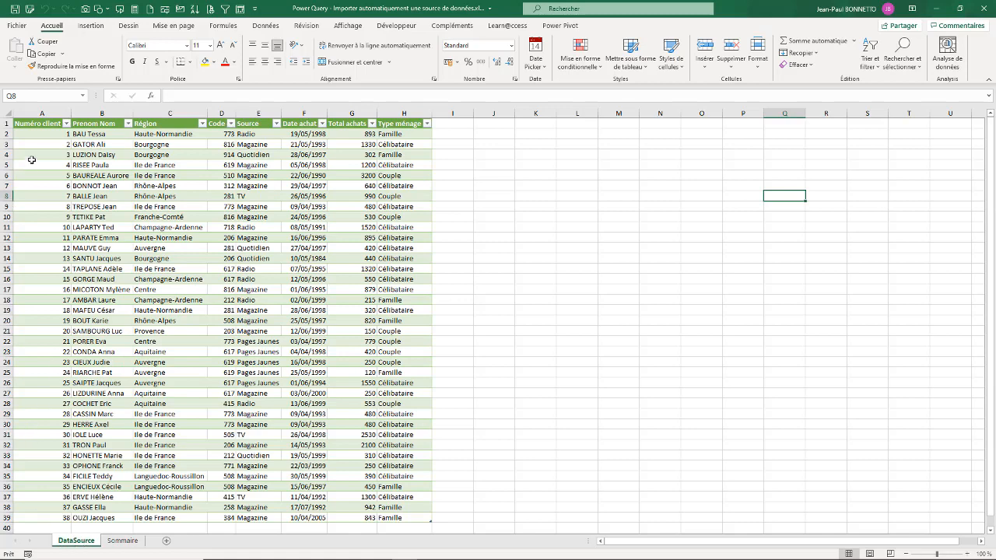
drag(49, 134, 414, 515)
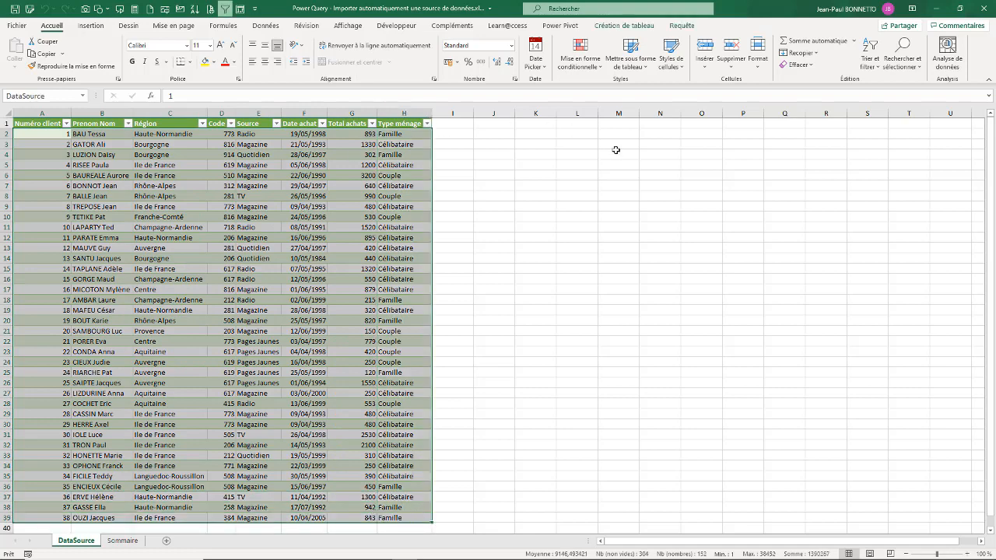
click(612, 186)
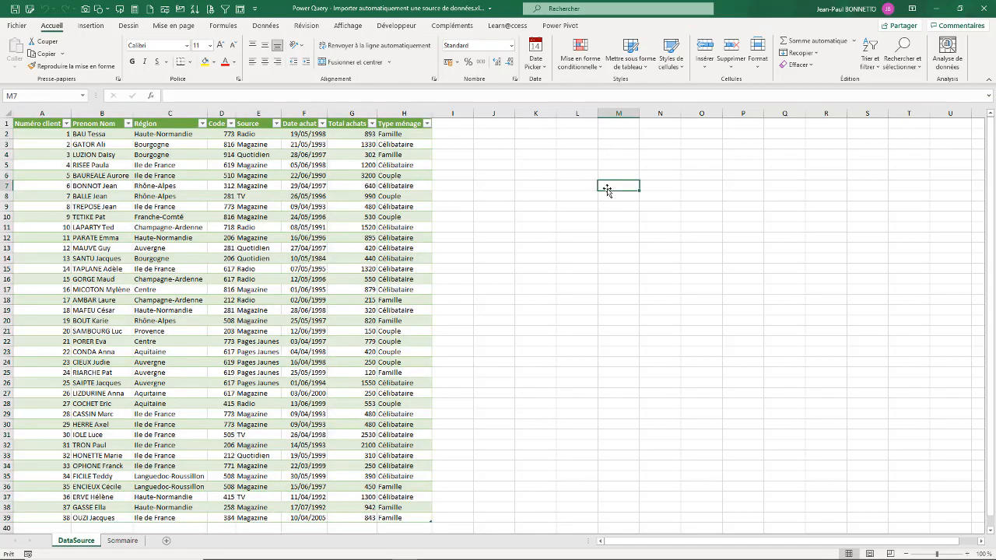
click(15, 11)
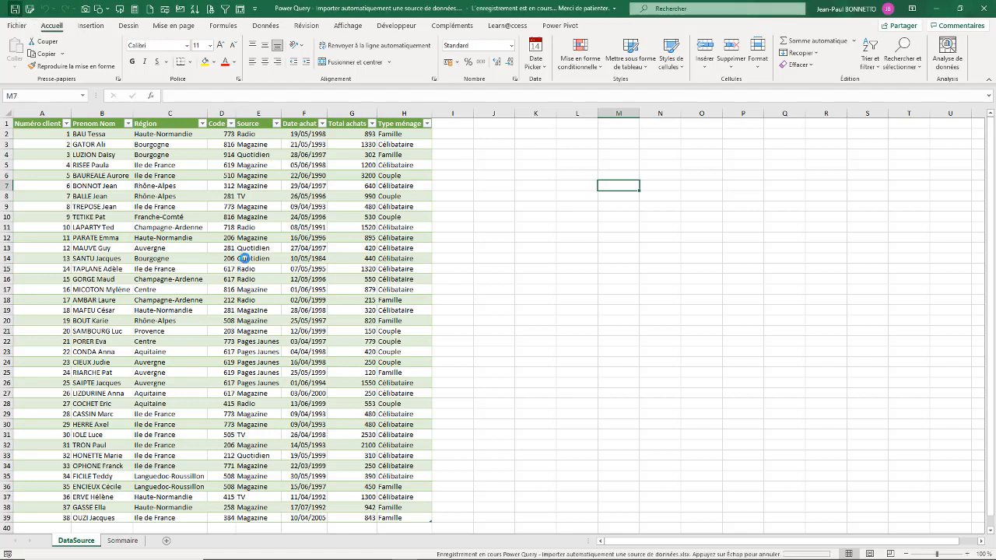
click(525, 226)
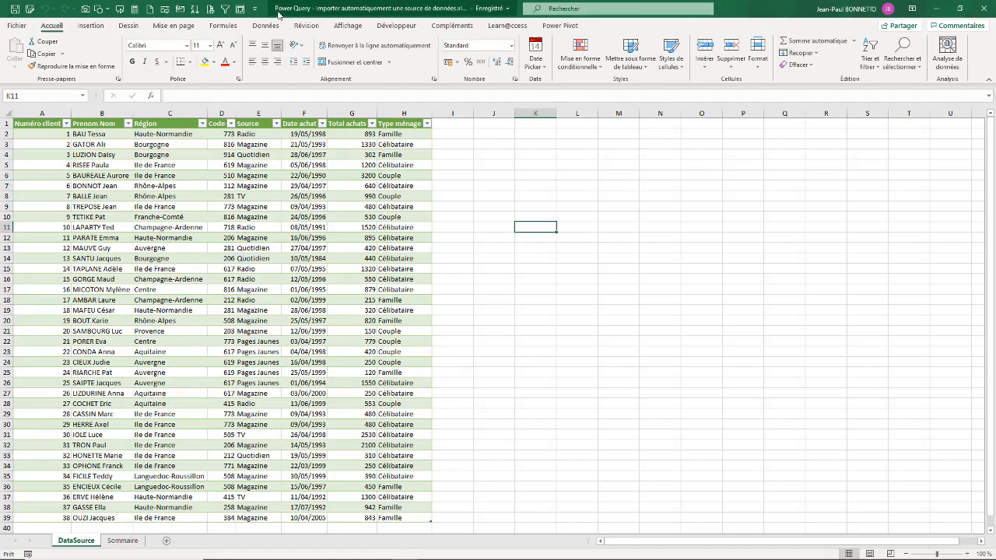
click(983, 8)
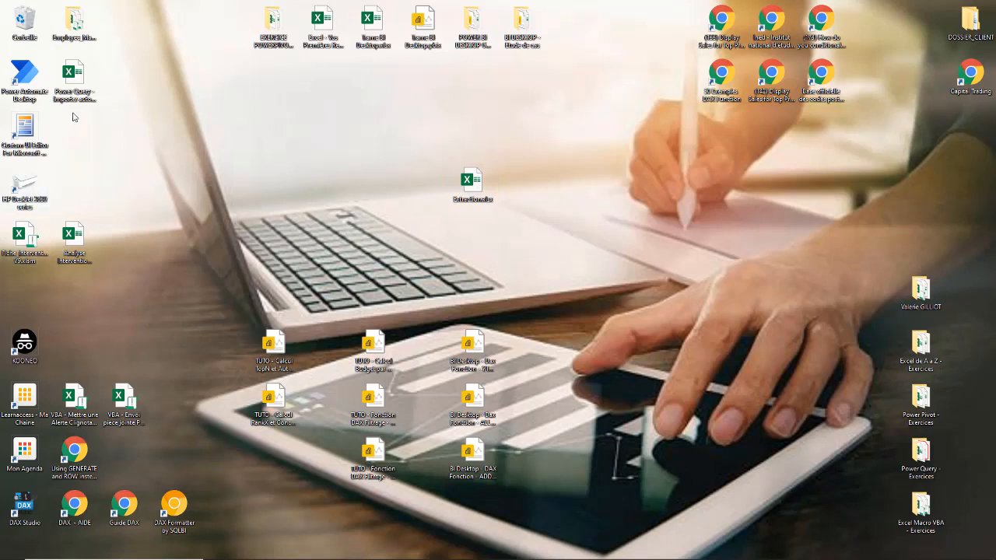
Place the Power Query workbook's file next to Extraction.xlsx on the desktop and open Extraction.xlsx
drag(73, 78, 572, 190)
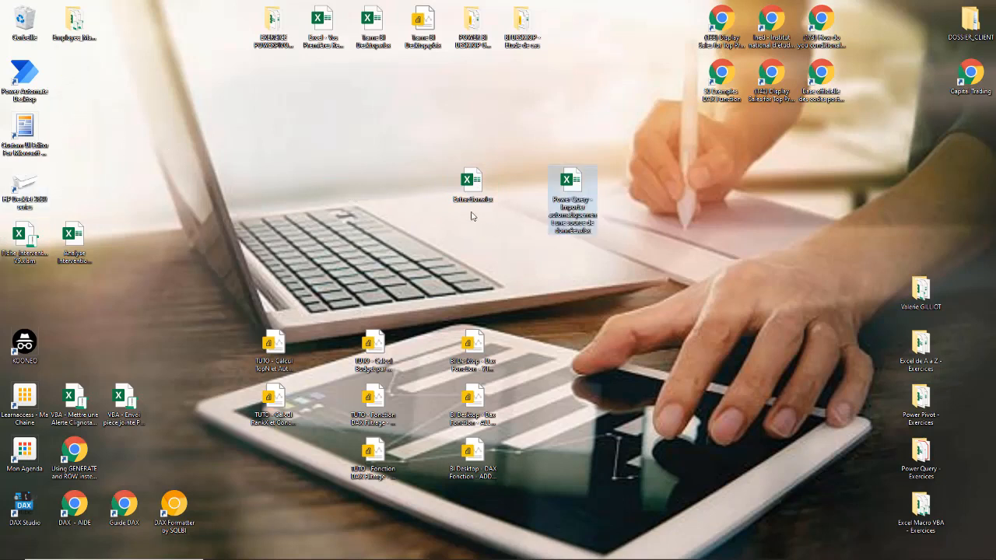
click(472, 181)
double_click(472, 180)
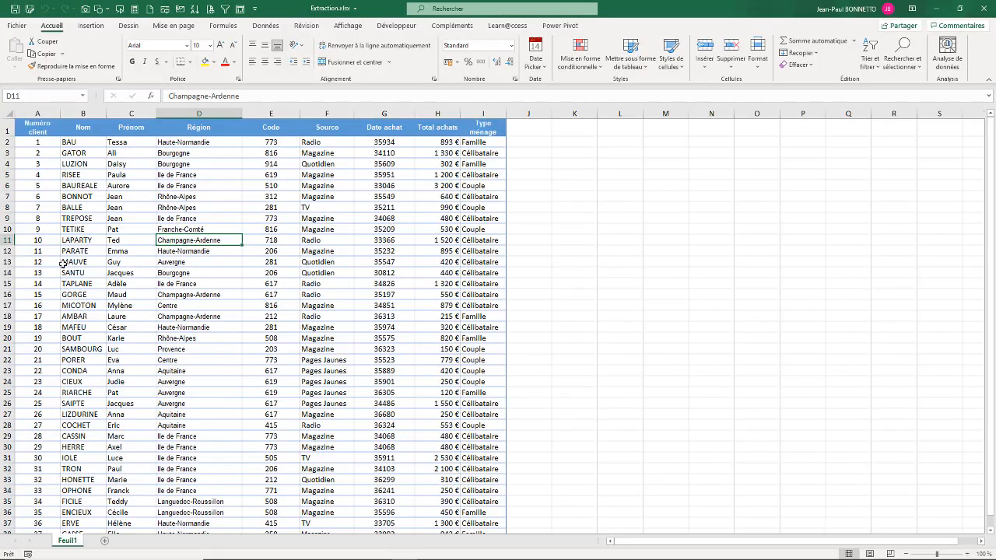
Start a new record in row 40, entering the next customer number and the customer's surname and first name
scroll(64, 264, down, 6)
click(26, 354)
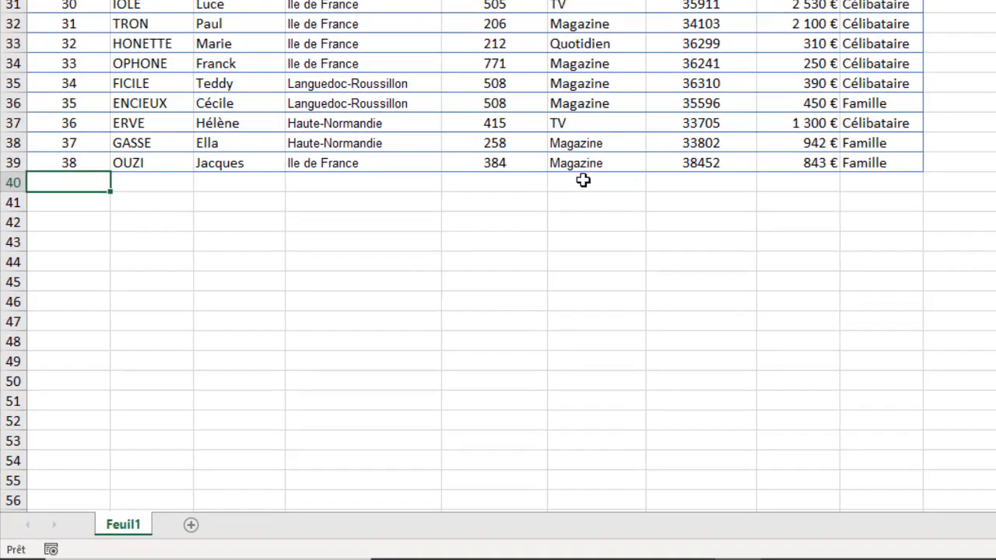
text(39)
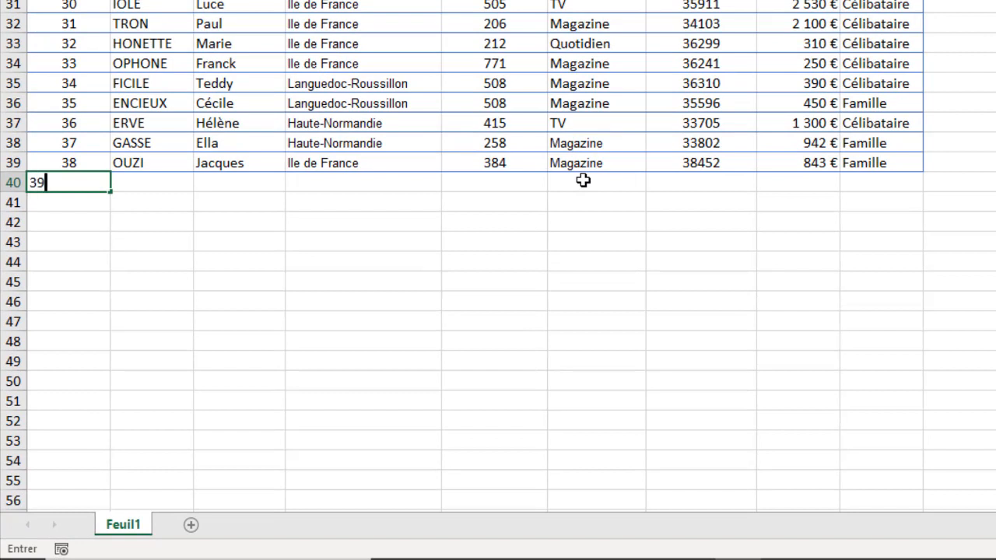
key(Tab)
text(BONNETTO)
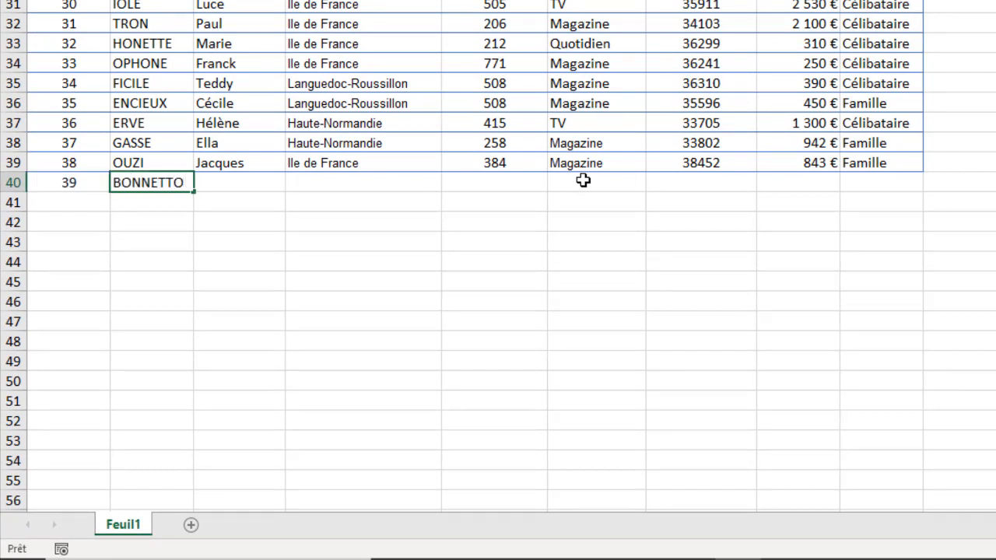
key(Tab)
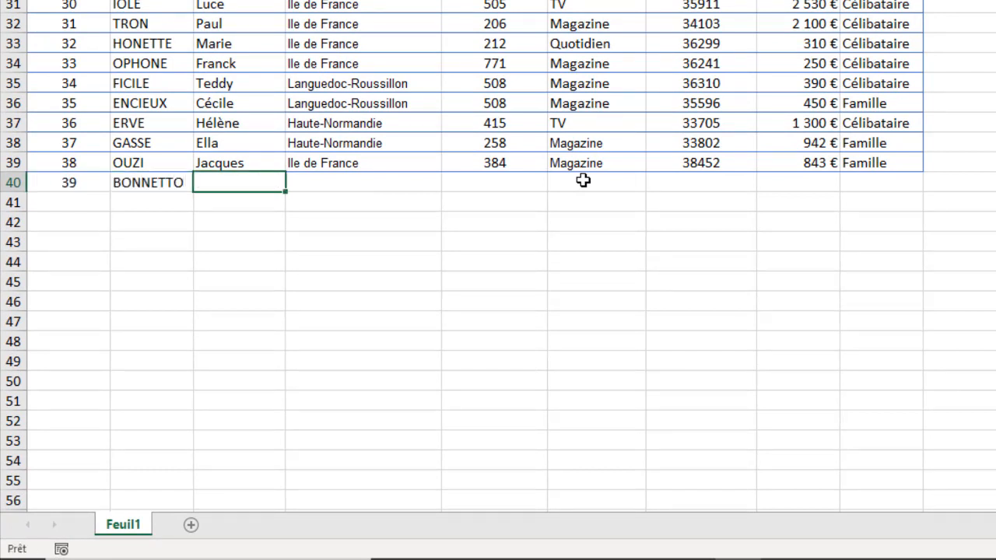
text(Jean-Paul)
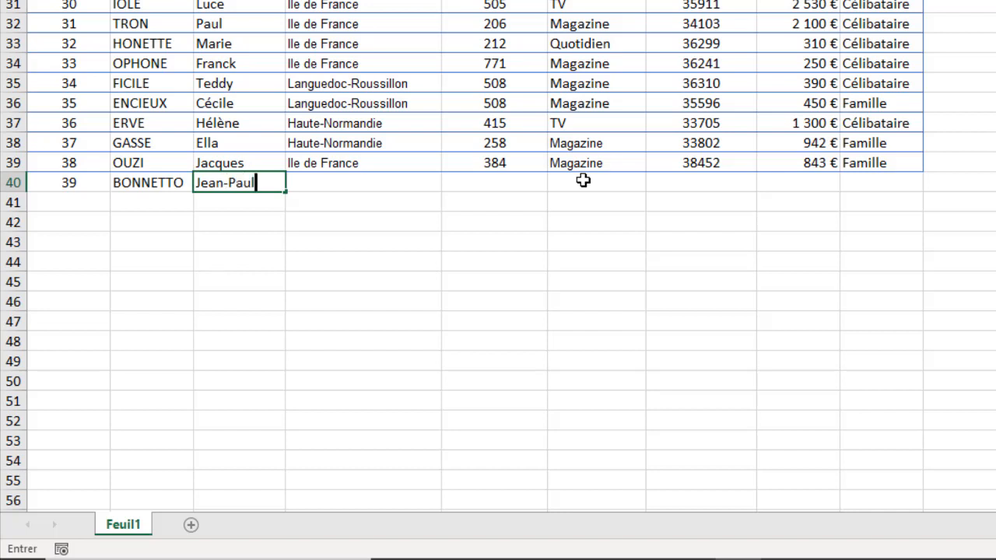
key(Tab)
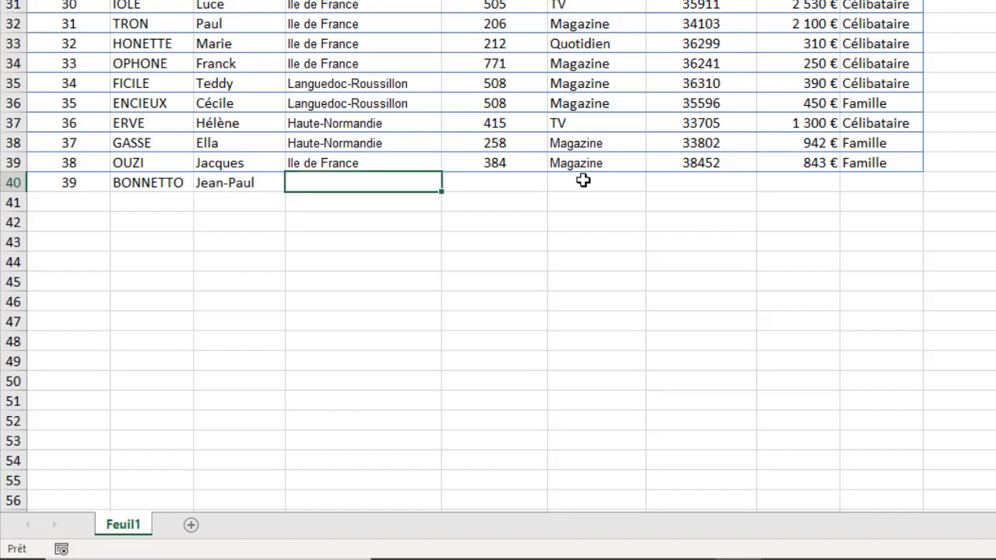
Fill in the new record's Région as Haute-Normandie, Code as 845 and Source as Pages Jaunes
text(H)
key(Tab)
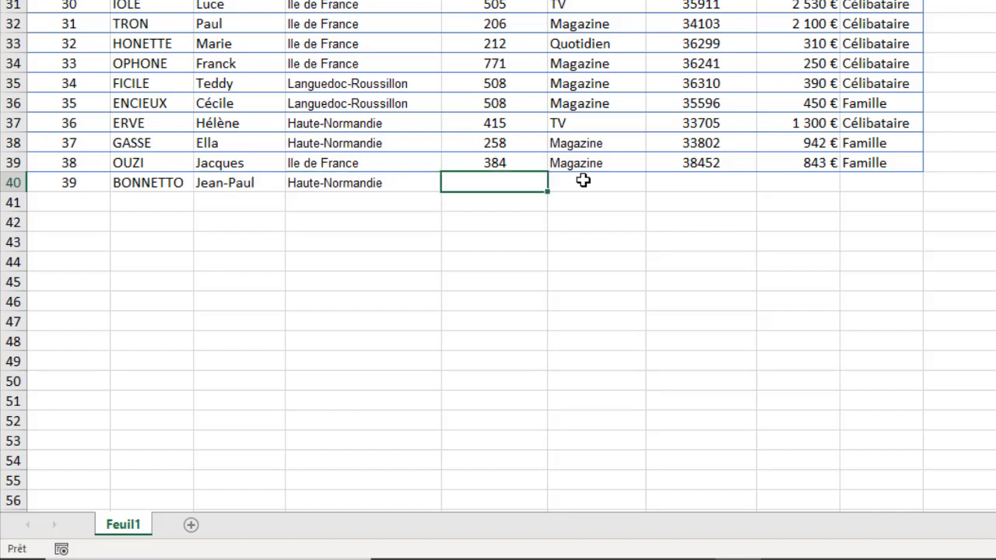
text(845)
key(Tab)
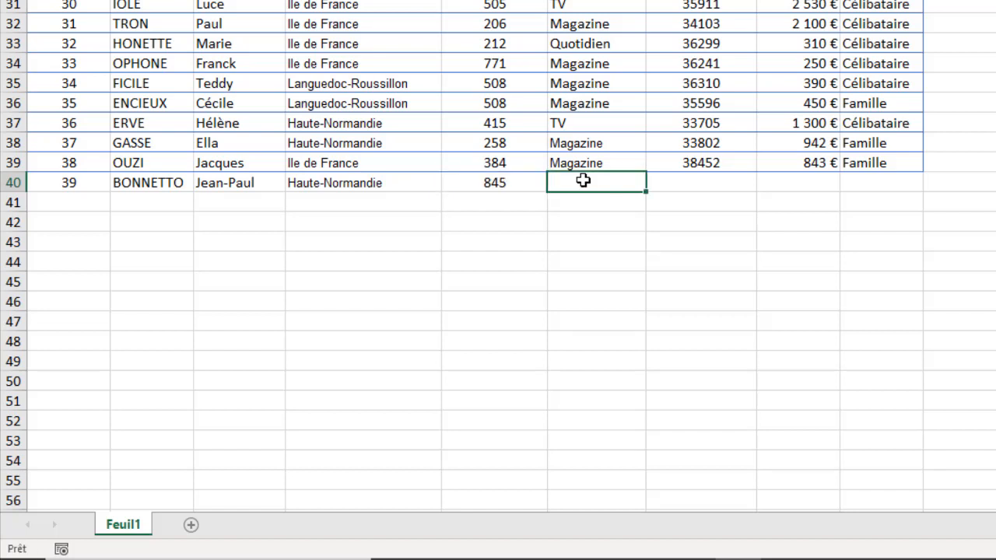
key(alt+Down)
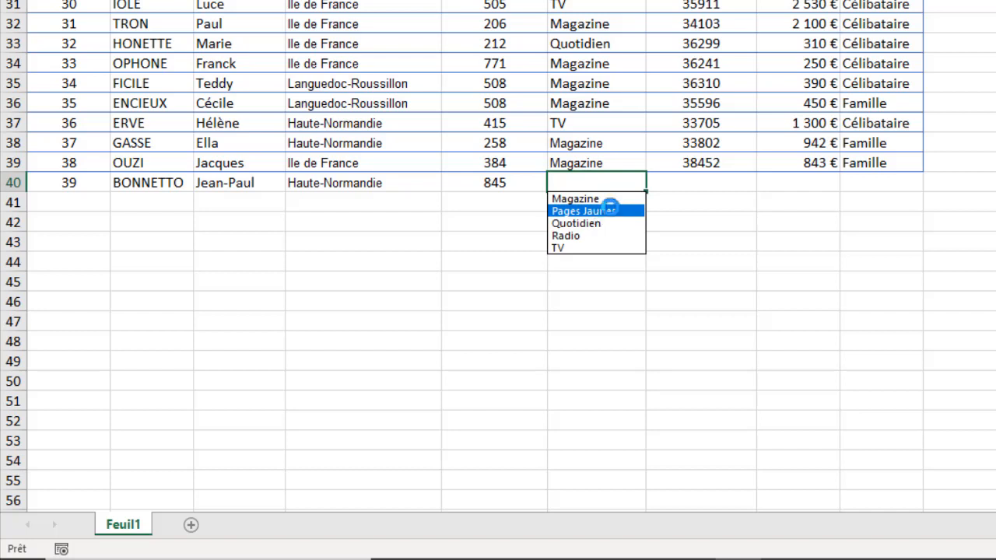
click(599, 211)
Complete the new record with Date achat 27/07/2021, Total achats 1658 and Type ménage Couple
click(703, 185)
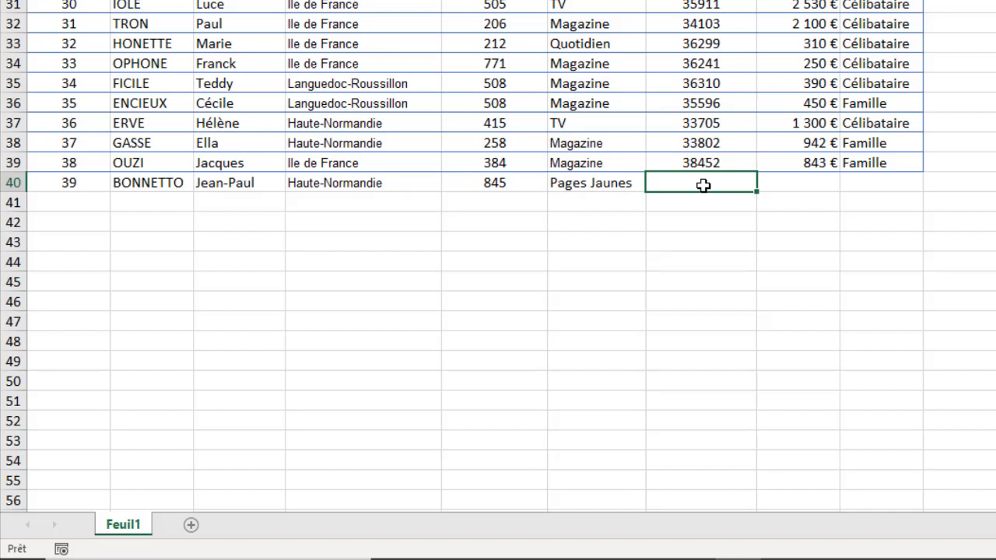
text(27/07/2001)
key(Tab)
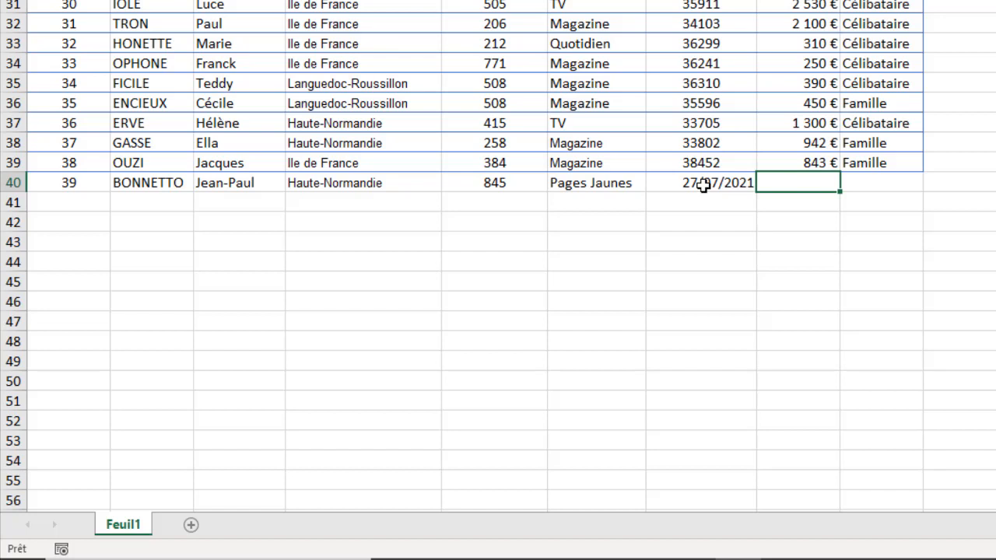
text(1658)
key(Tab)
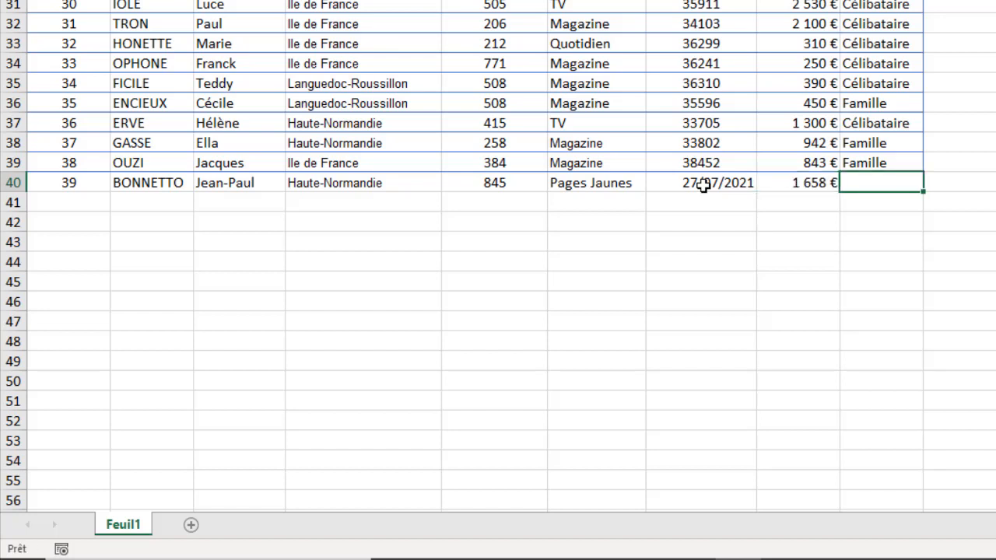
text(Co)
click(552, 6)
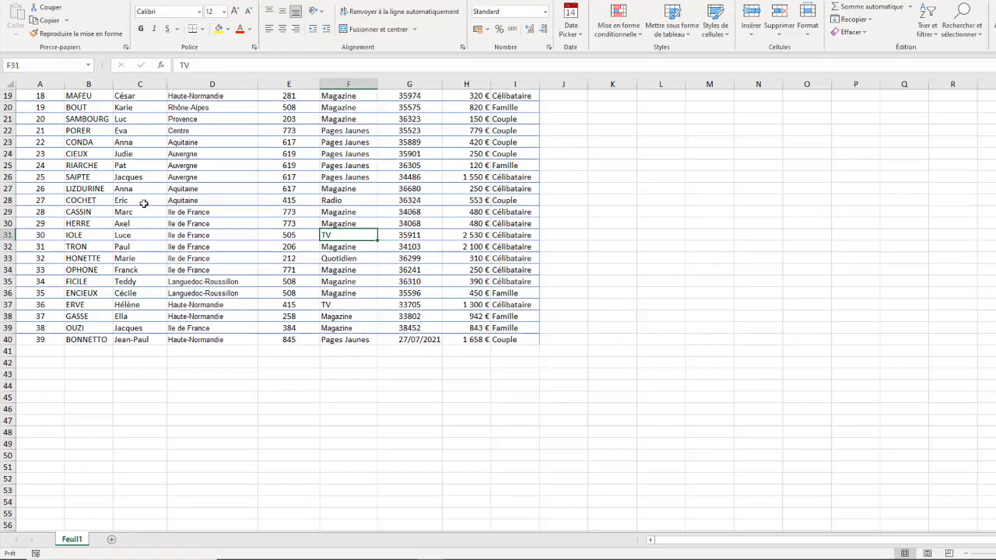
click(144, 204)
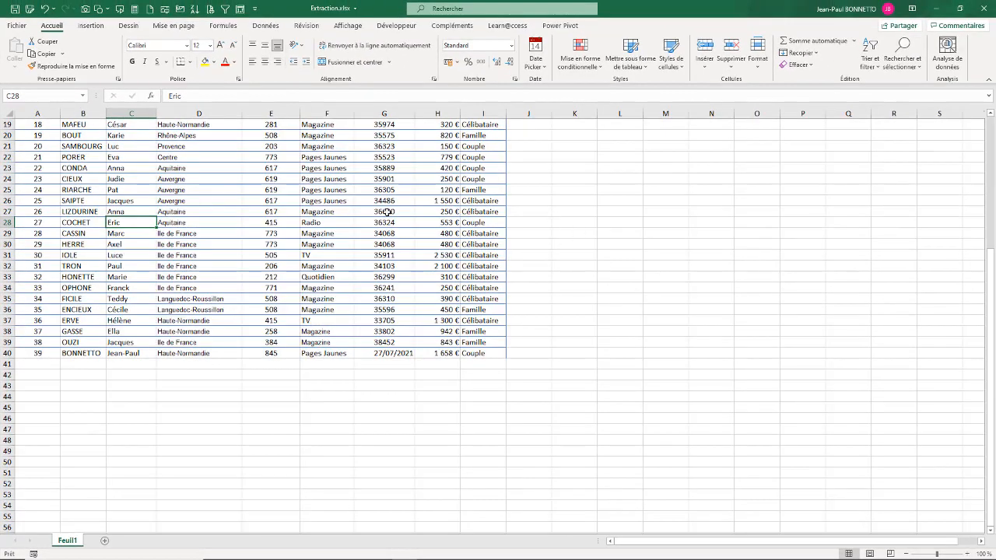
Save Extraction.xlsx with the added record and close it
scroll(389, 193, up, 6)
scroll(157, 196, down, 6)
scroll(169, 232, up, 6)
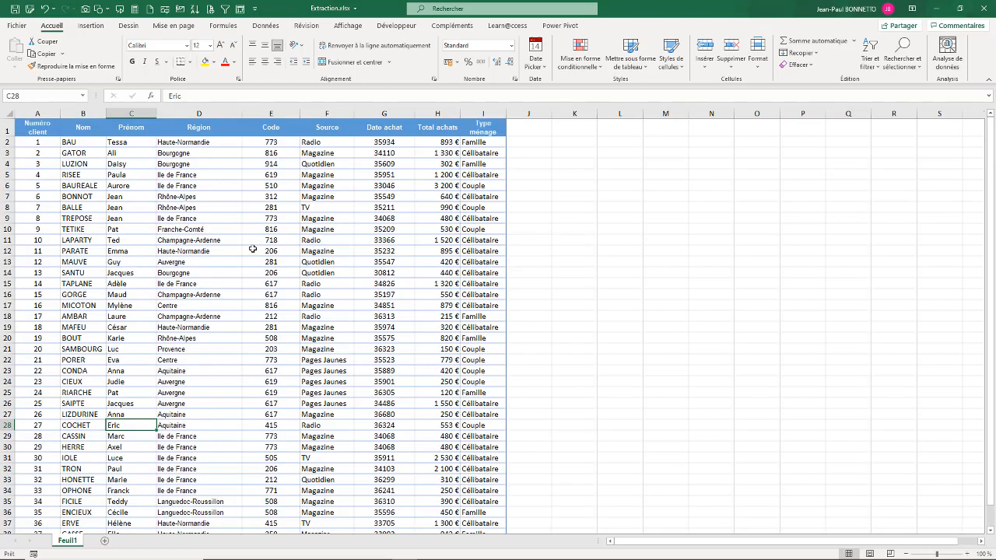
click(227, 219)
click(15, 9)
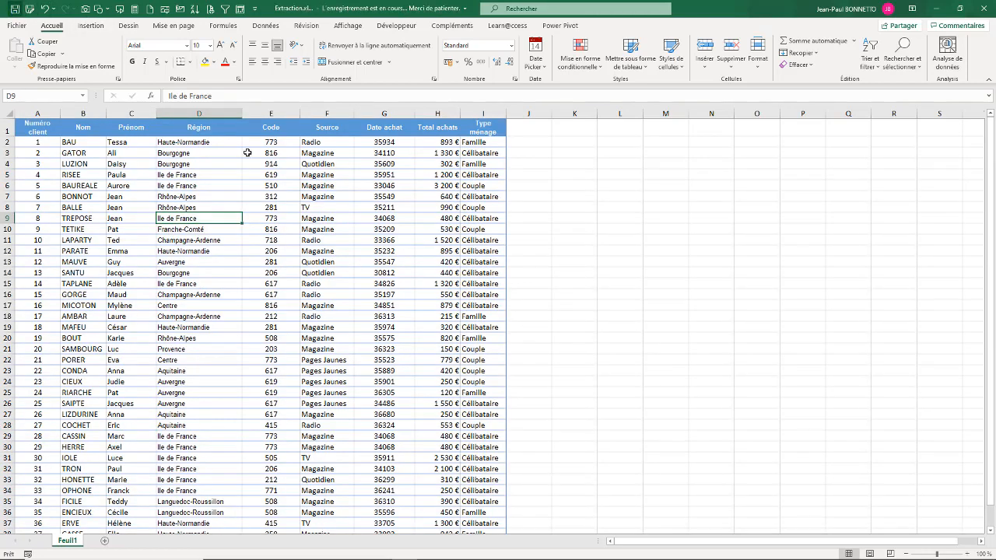
click(988, 10)
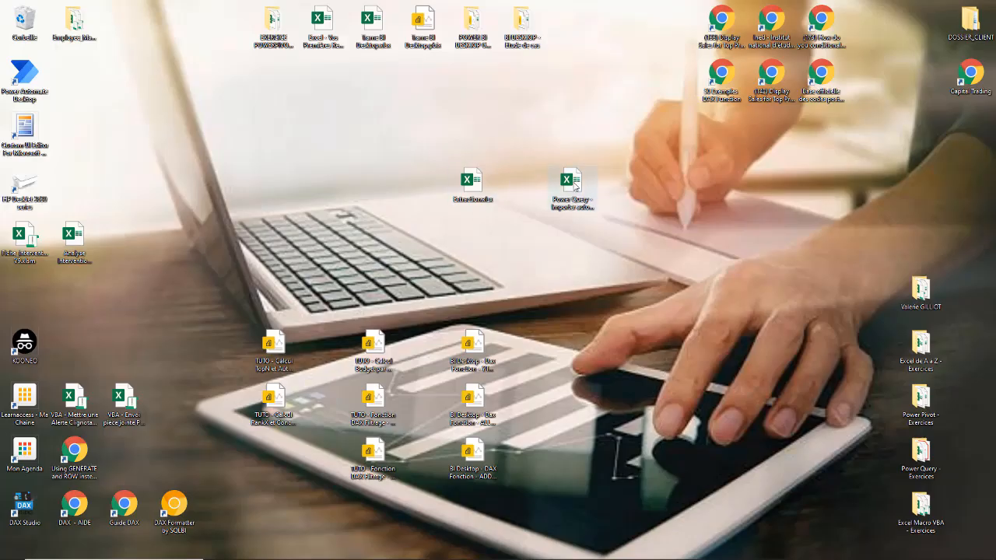
Open the Power Query workbook from the desktop and refresh all its data, allowing the connection to the external source
double_click(573, 185)
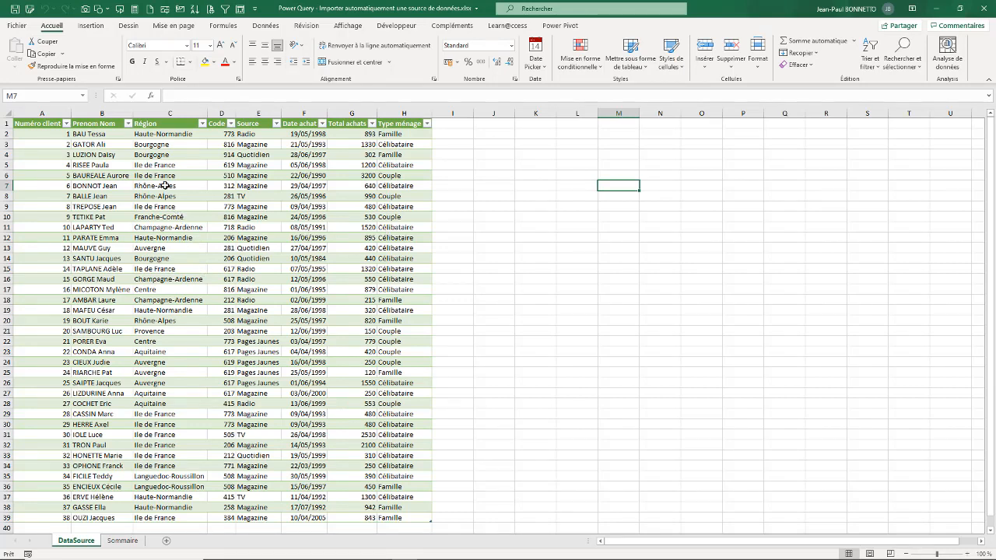
click(265, 25)
click(250, 49)
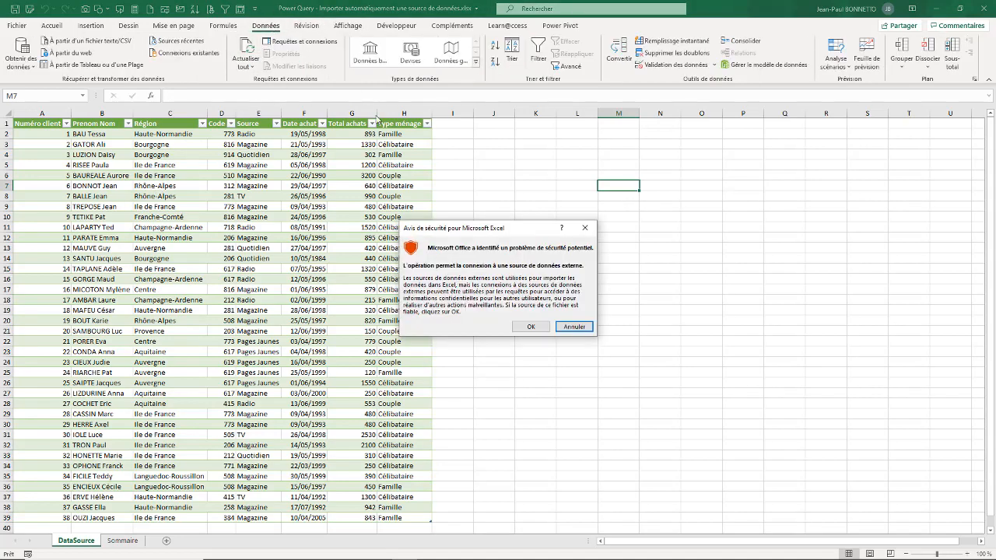
click(530, 327)
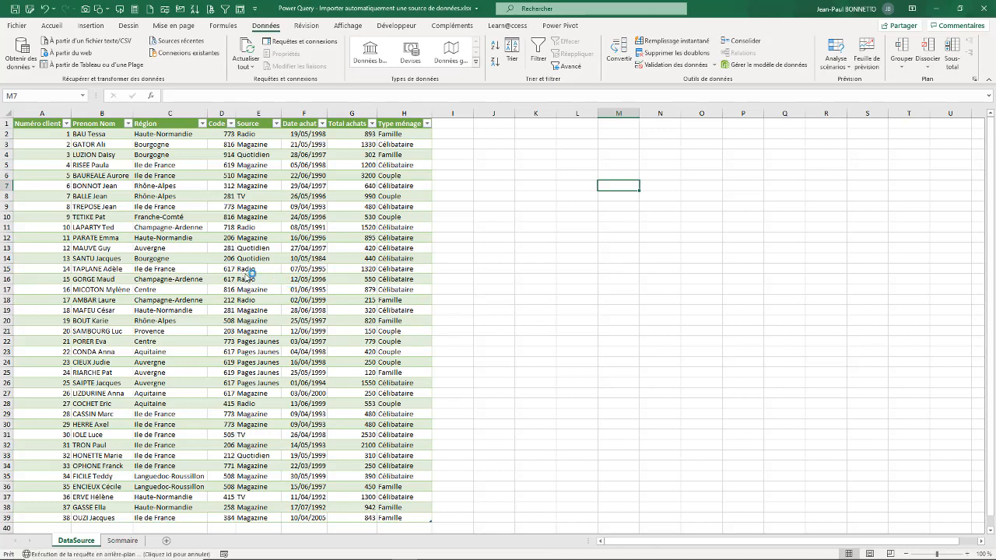
Check the end of the refreshed DataSource table for the record added in the source file
scroll(165, 258, down, 12)
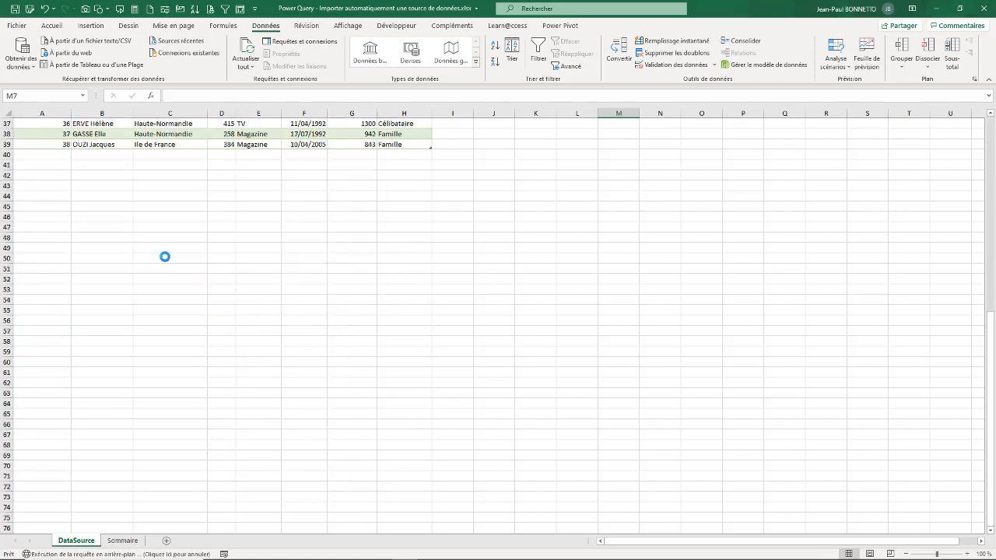
scroll(164, 257, up, 6)
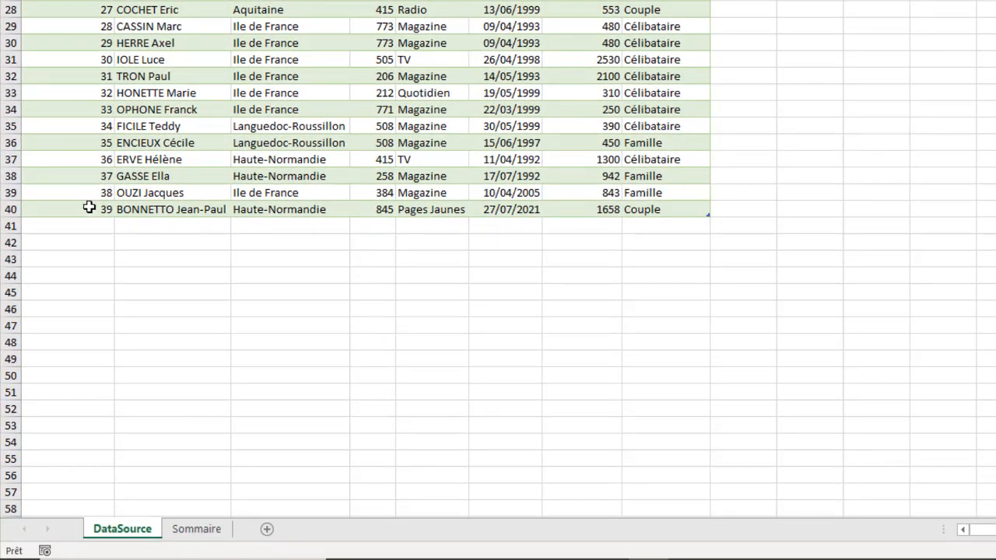
drag(89, 206, 640, 211)
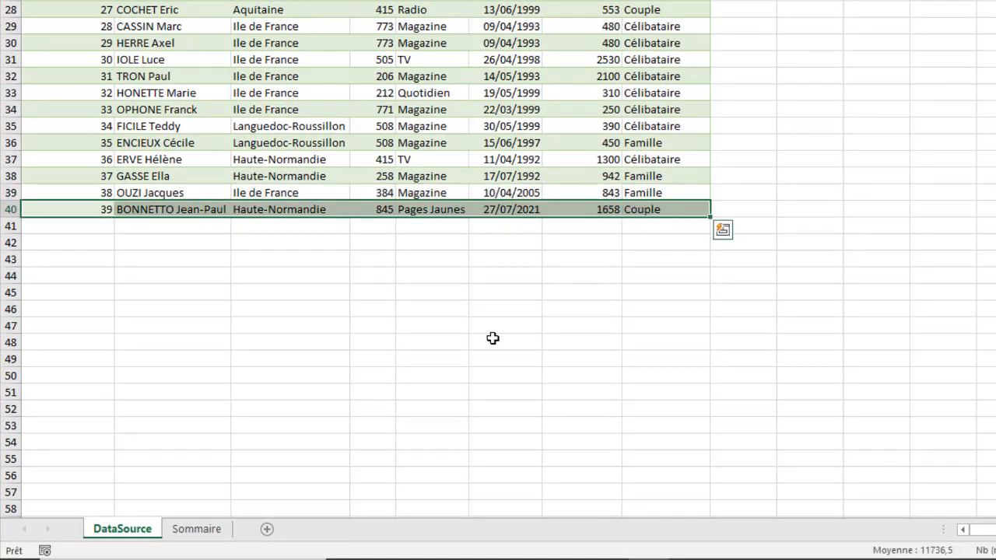
click(255, 139)
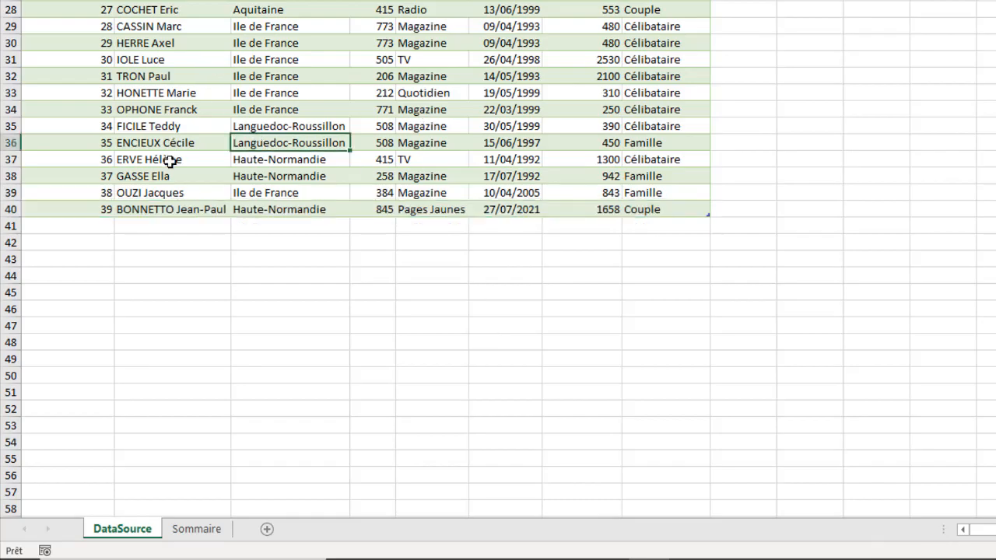
click(192, 211)
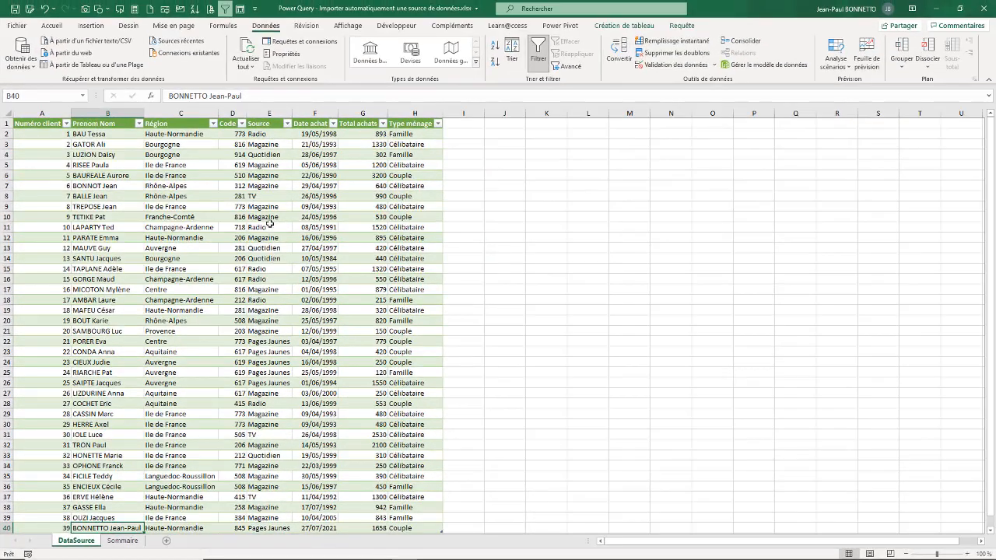
click(268, 218)
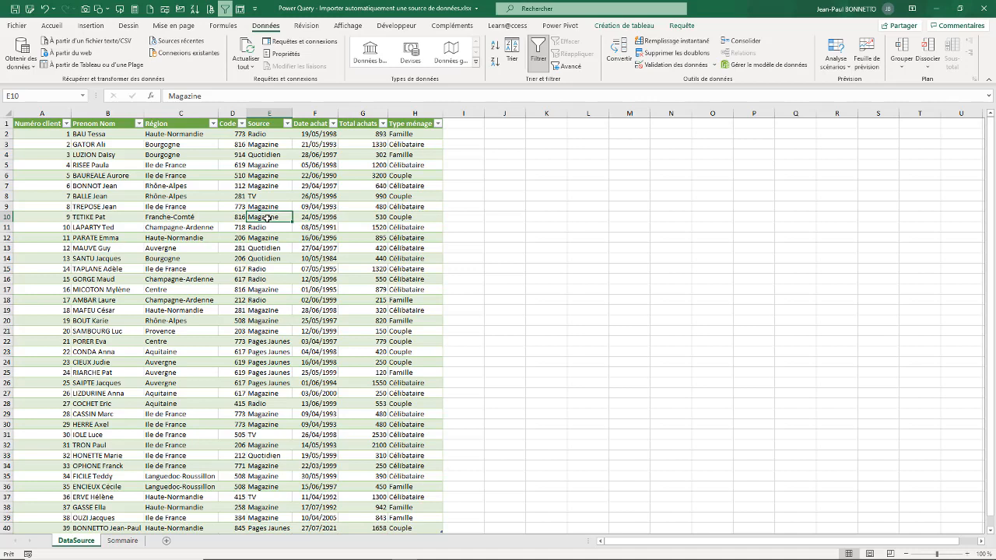
click(251, 203)
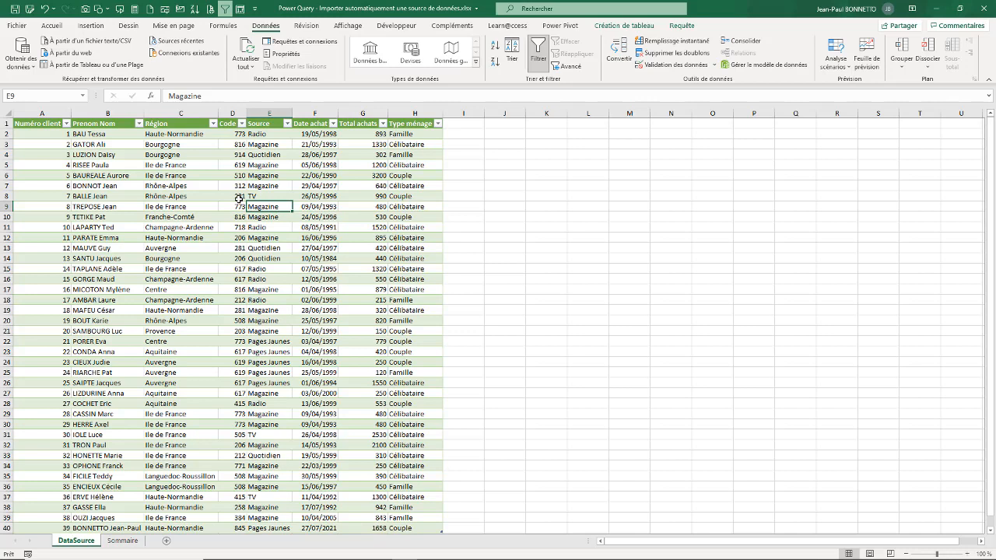
Review the DataSource table's external data properties, accept them as they are, and refresh the table
click(284, 55)
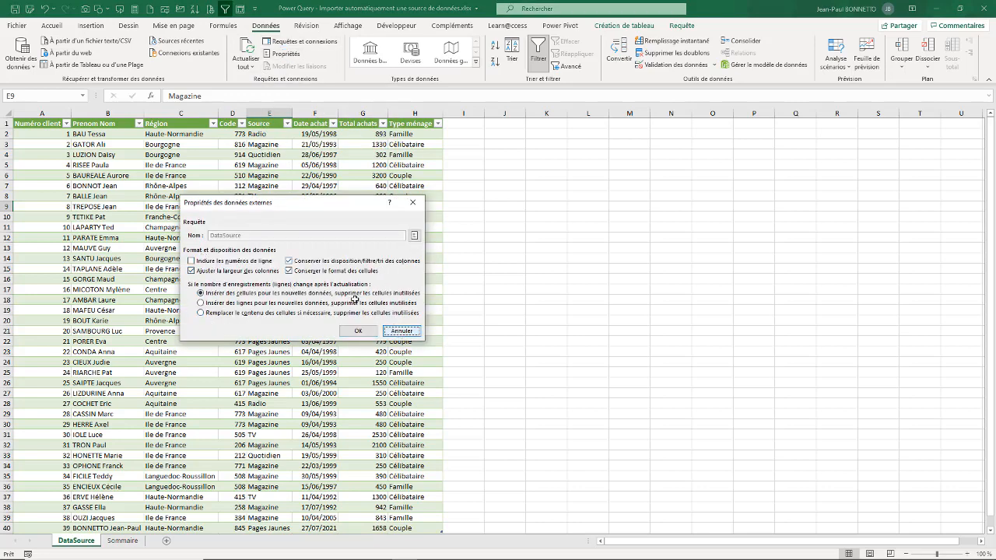
click(357, 331)
right_click(291, 199)
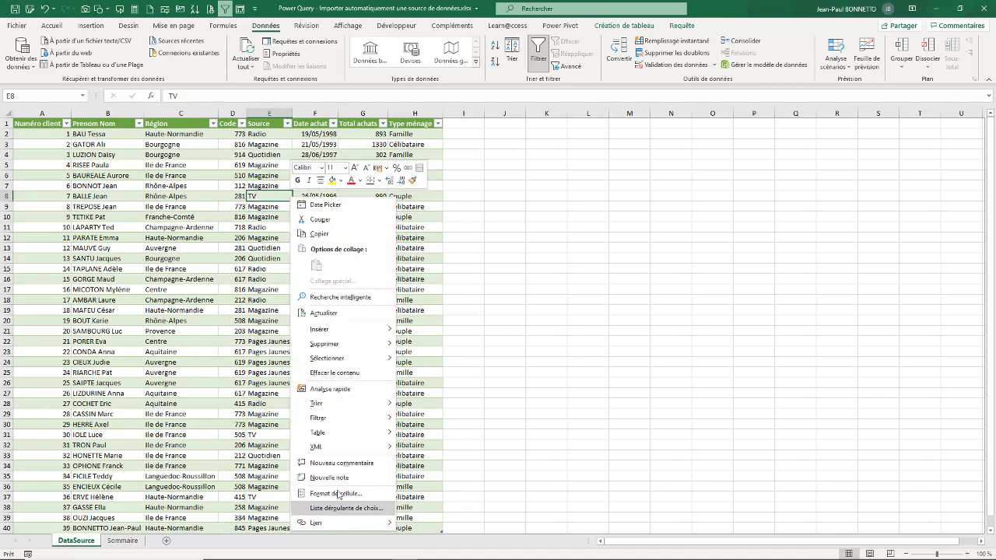
click(331, 314)
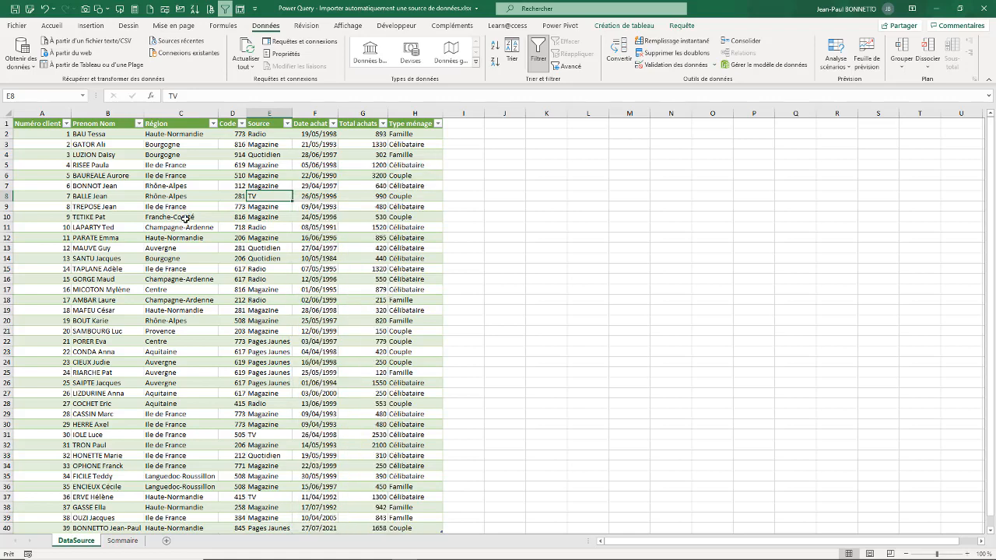
click(185, 217)
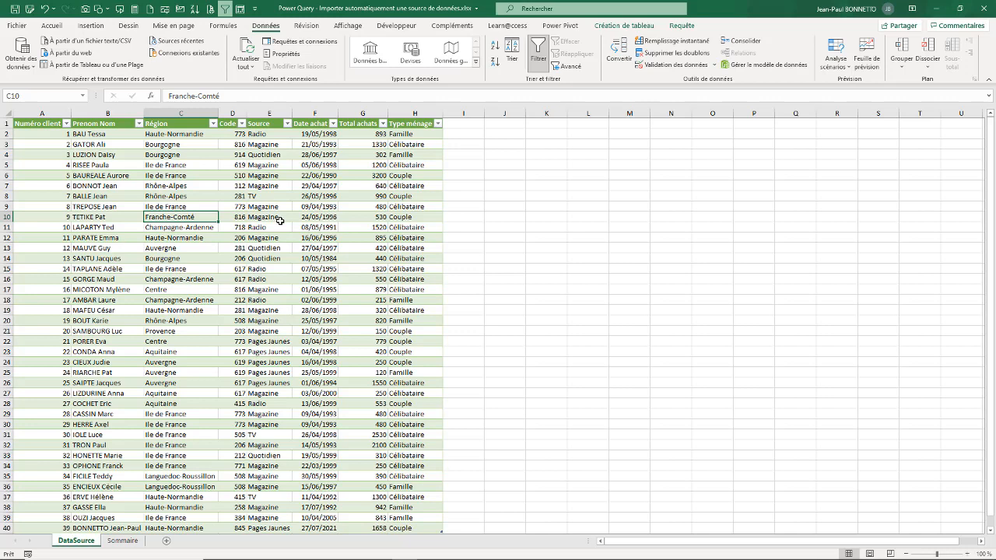
click(180, 175)
click(123, 183)
mouse_move(334, 557)
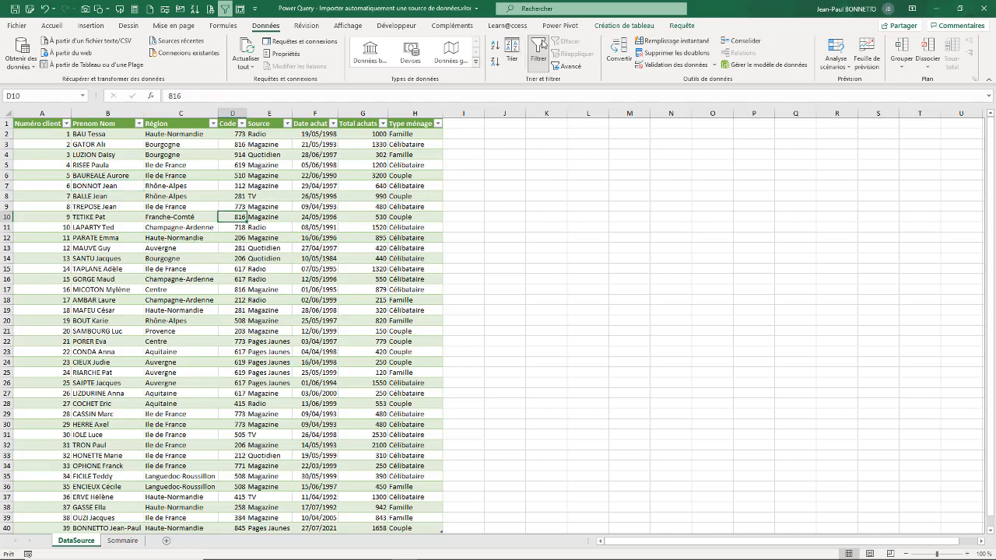
Remove the filter buttons from the DataSource table's header row
key(ctrl+shift+l)
key(Down)
scroll(212, 222, down, 12)
scroll(216, 225, up, 12)
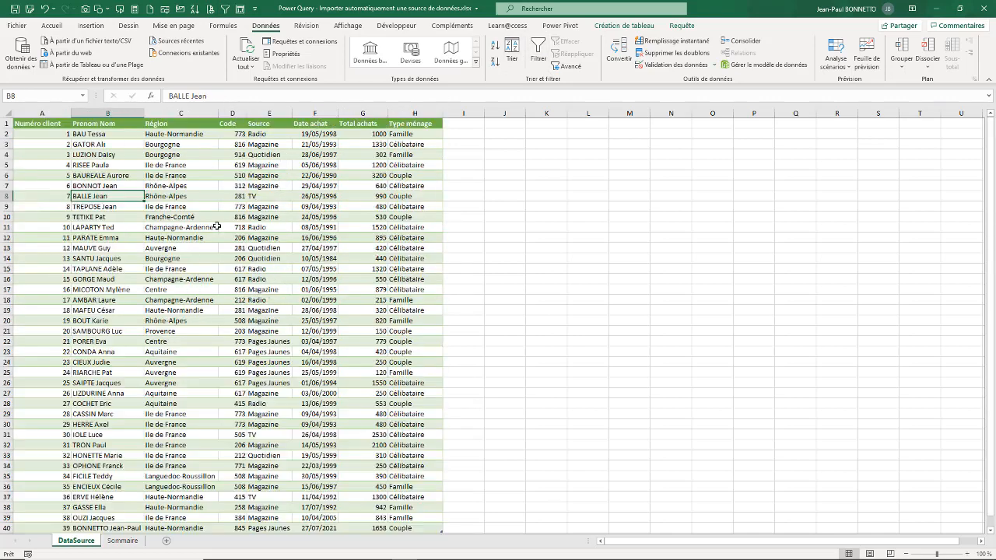
Apply the grey table style from the first row of the Moyen (Medium) group to the DataSource table
click(220, 206)
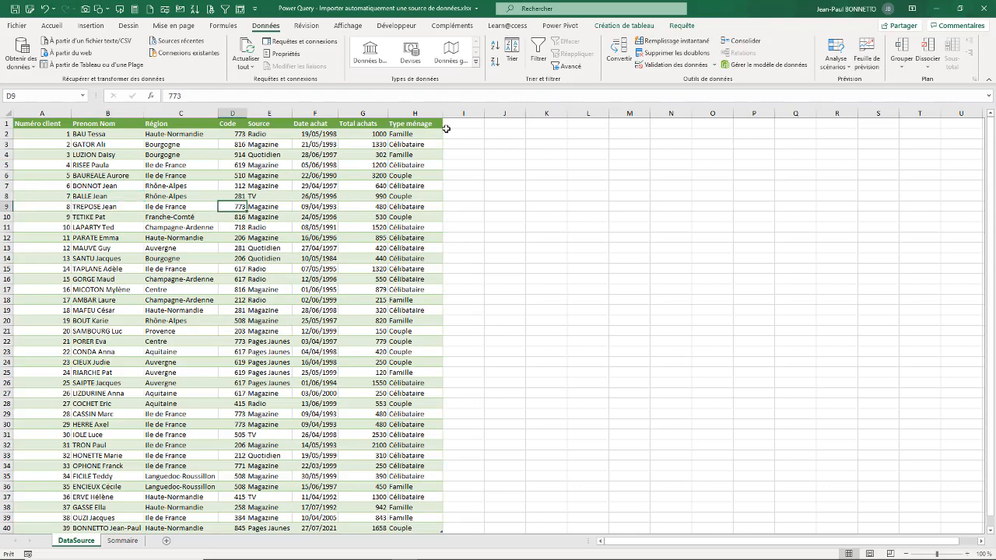
click(682, 25)
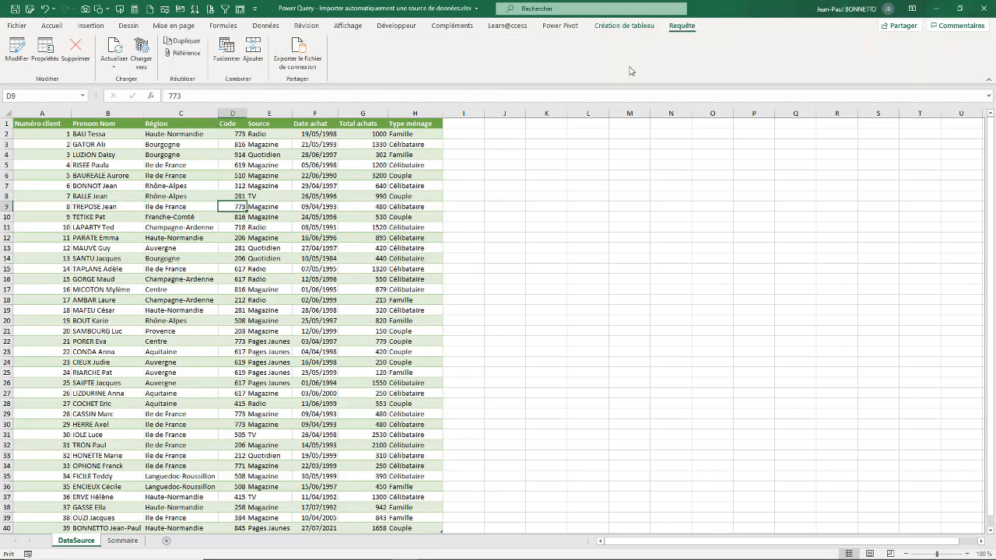
click(621, 28)
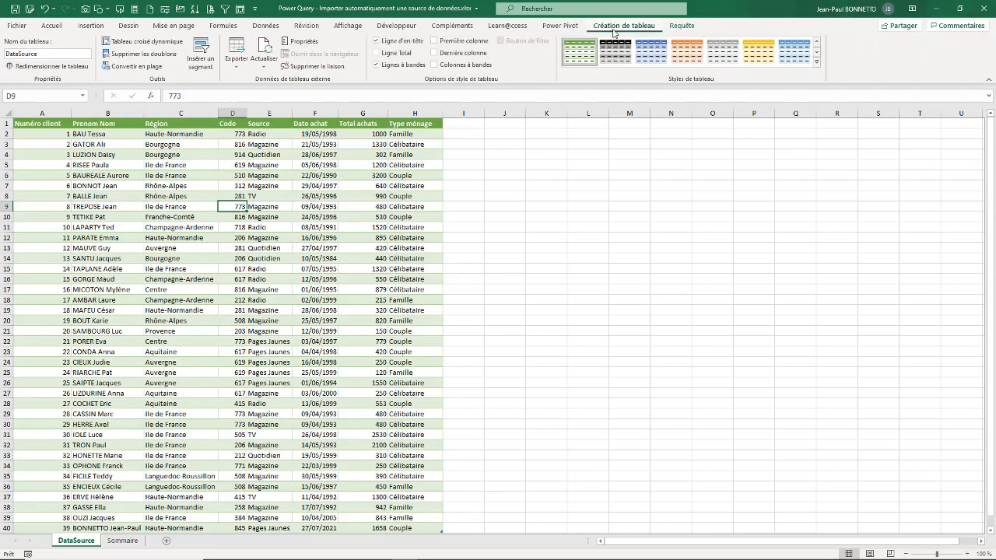
click(816, 63)
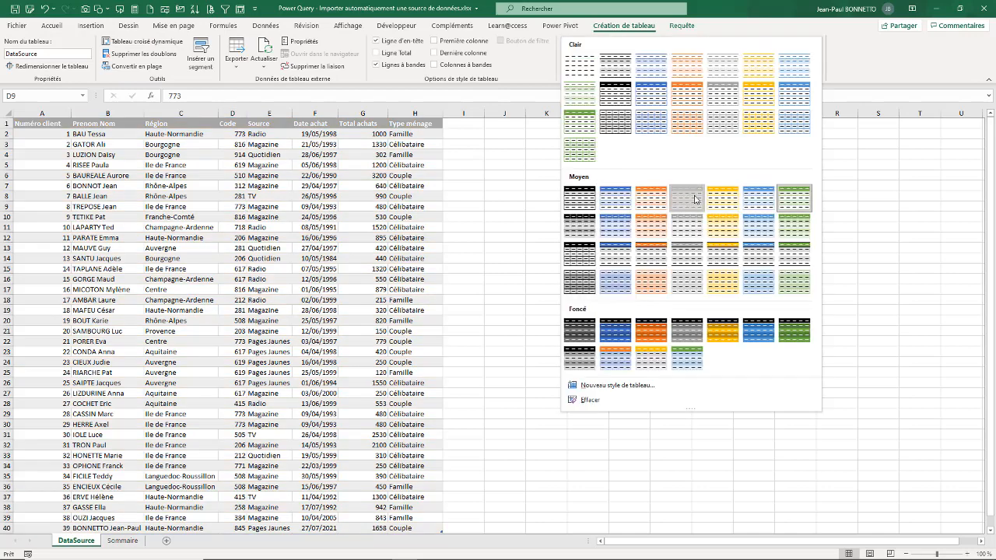
click(695, 200)
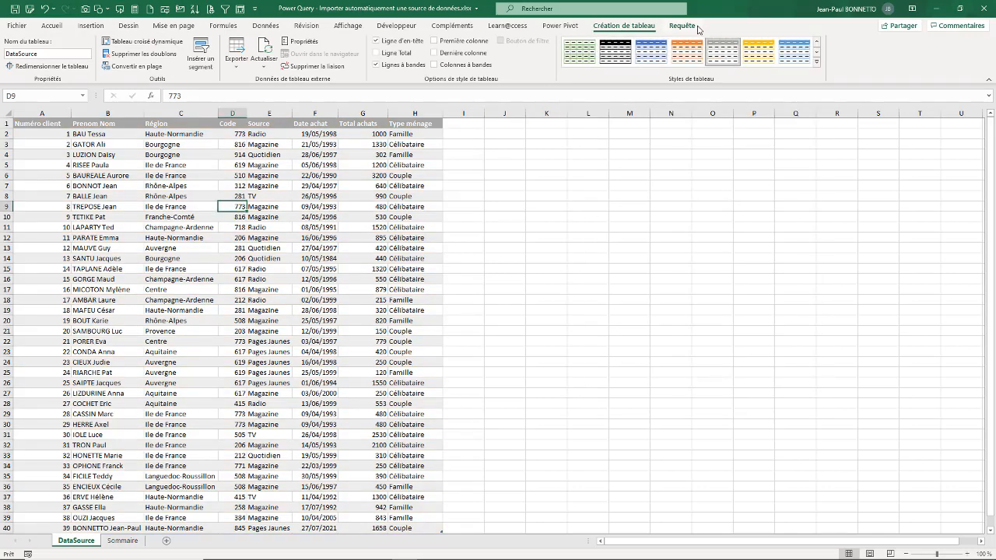
click(107, 186)
click(53, 53)
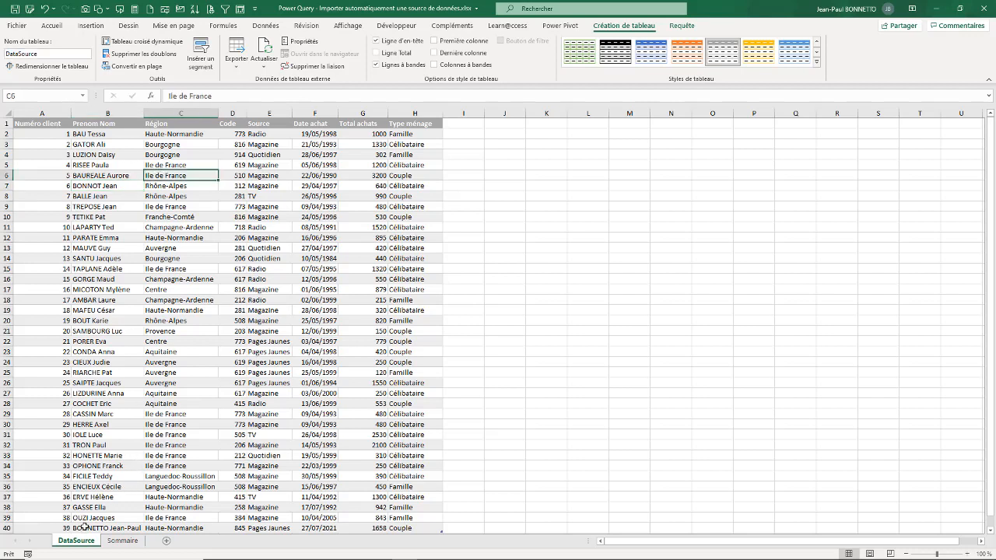
click(170, 374)
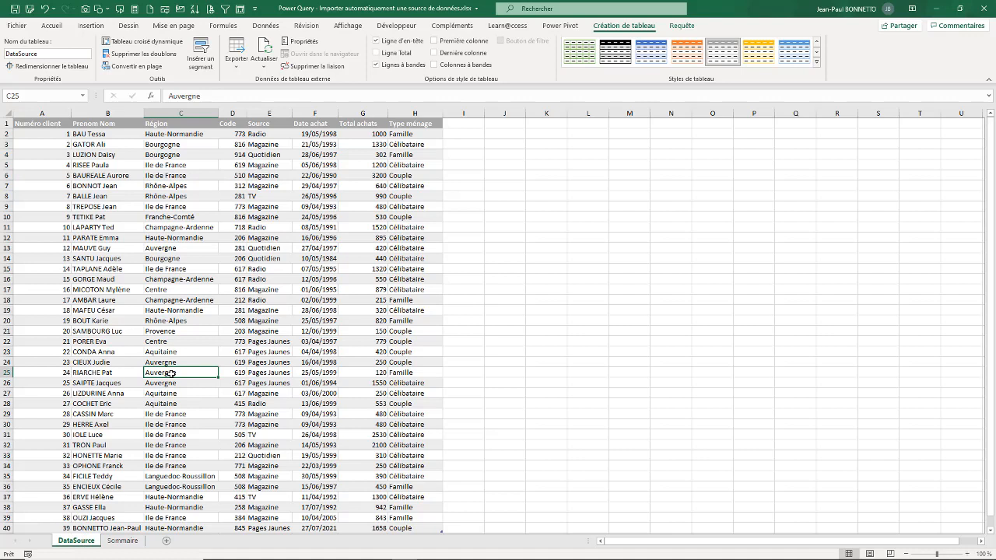
click(192, 188)
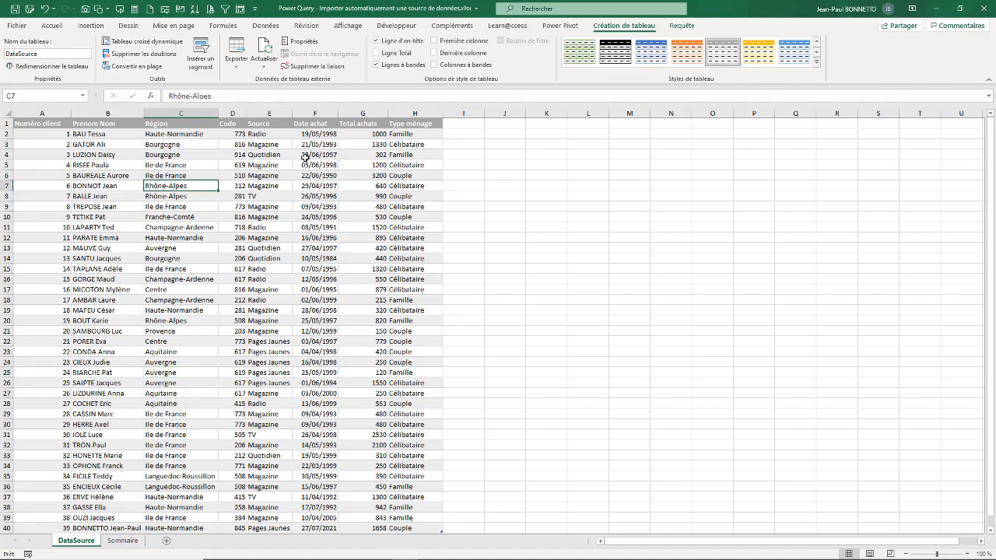
click(303, 155)
click(233, 196)
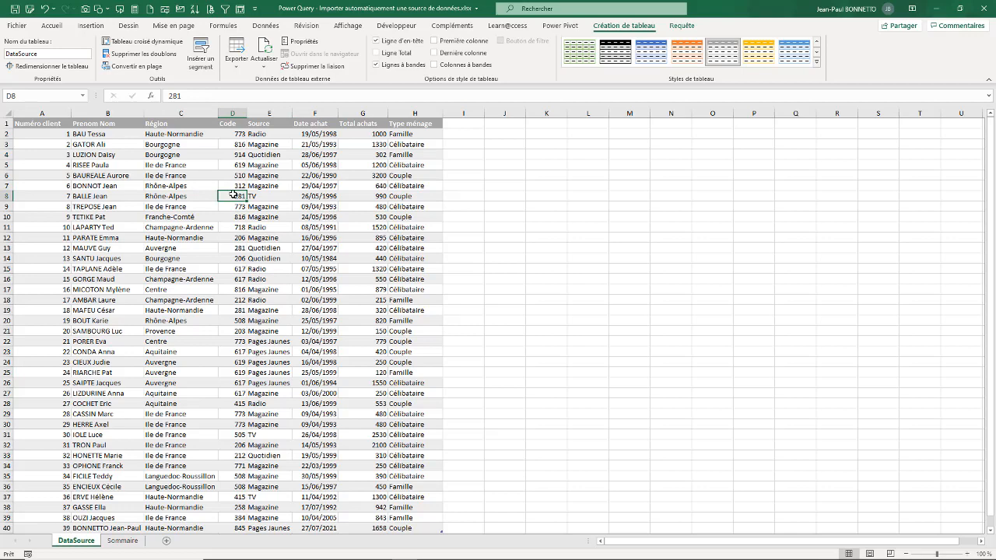
click(263, 197)
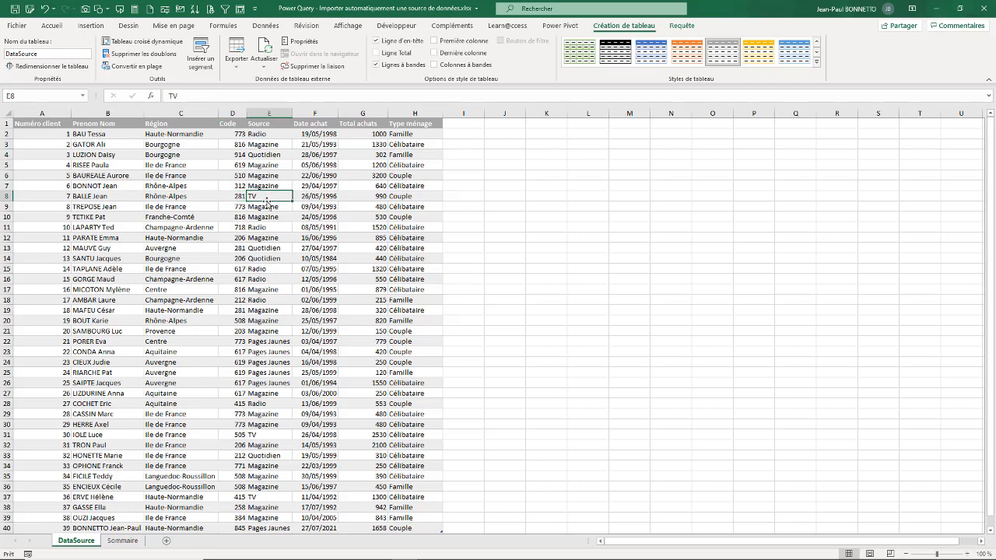
scroll(185, 295, down, 6)
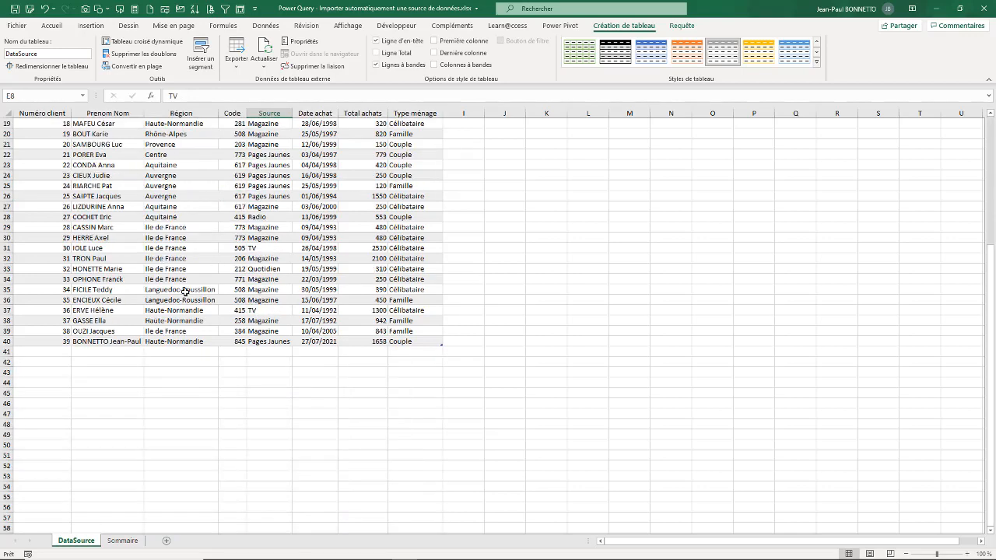
scroll(184, 290, up, 6)
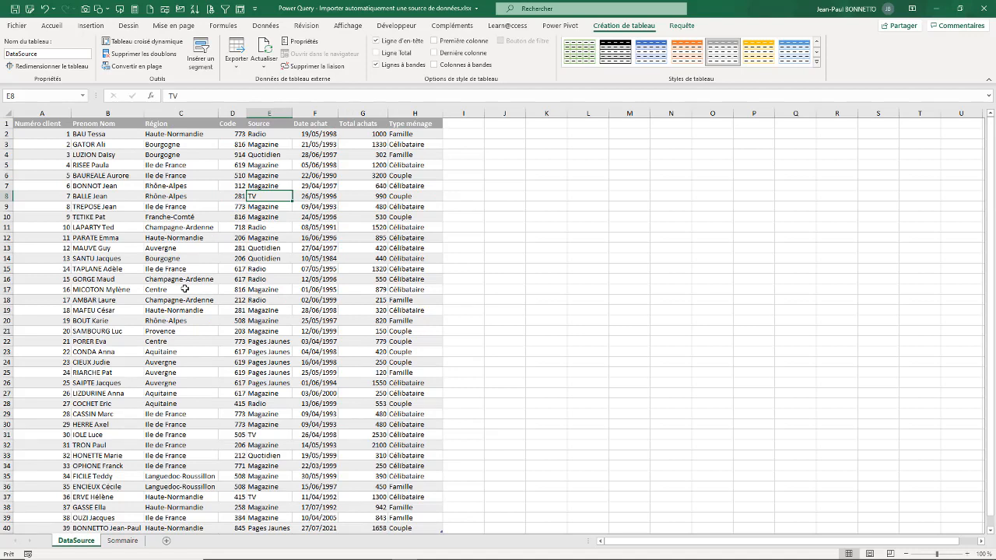
click(116, 217)
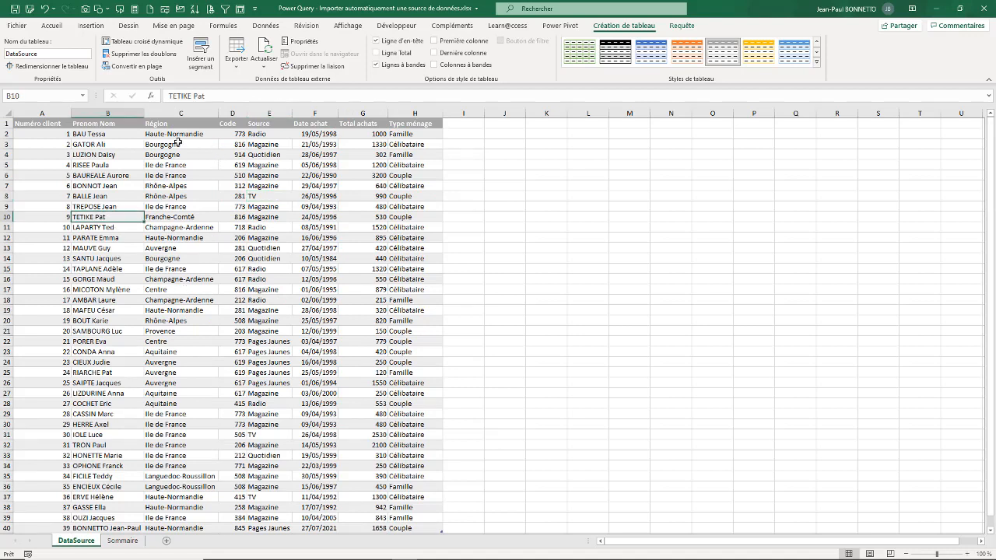
click(47, 126)
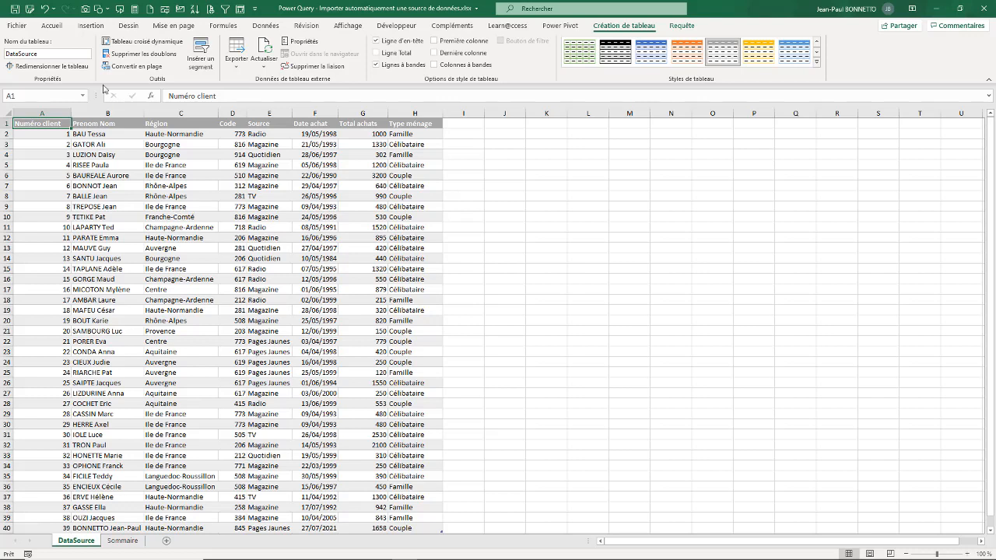
click(265, 28)
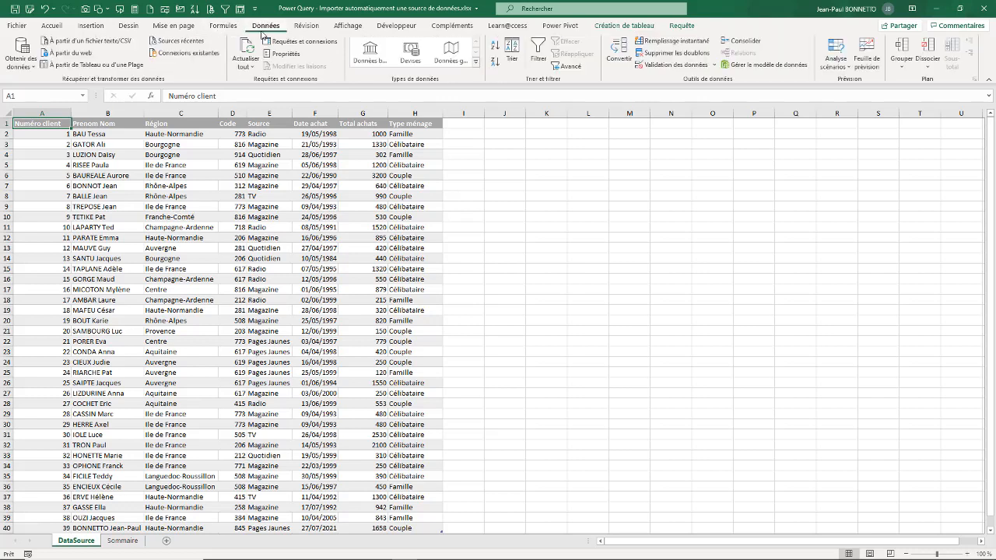
click(21, 55)
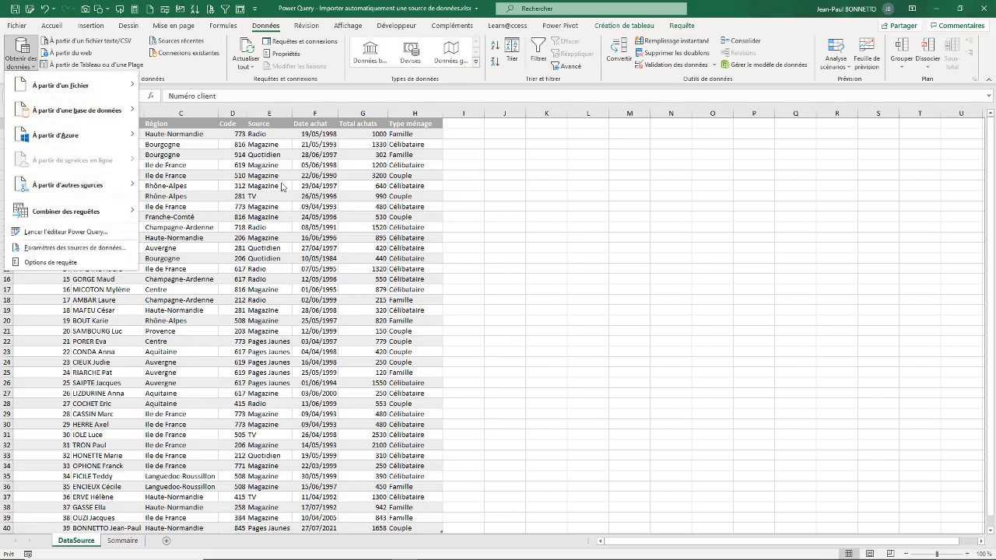
click(269, 158)
click(266, 156)
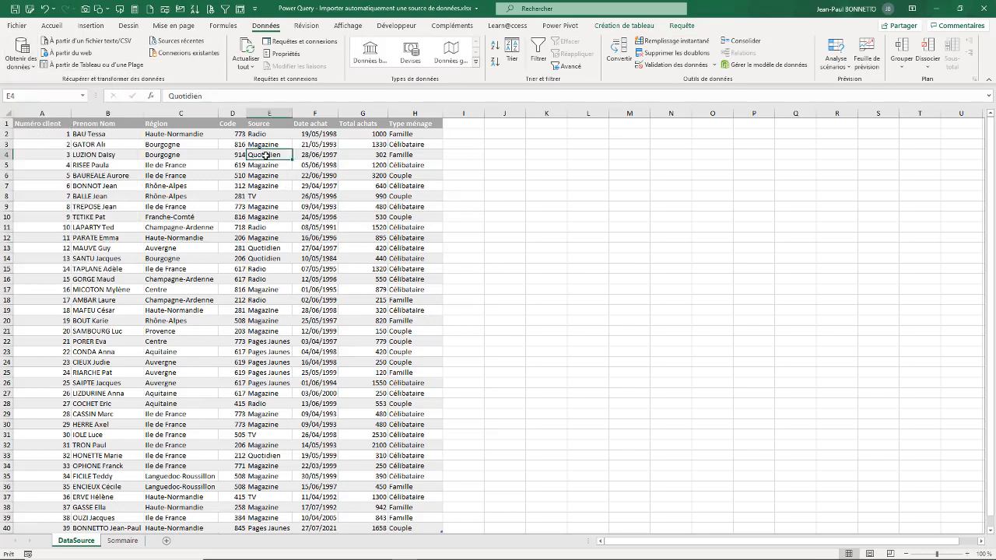